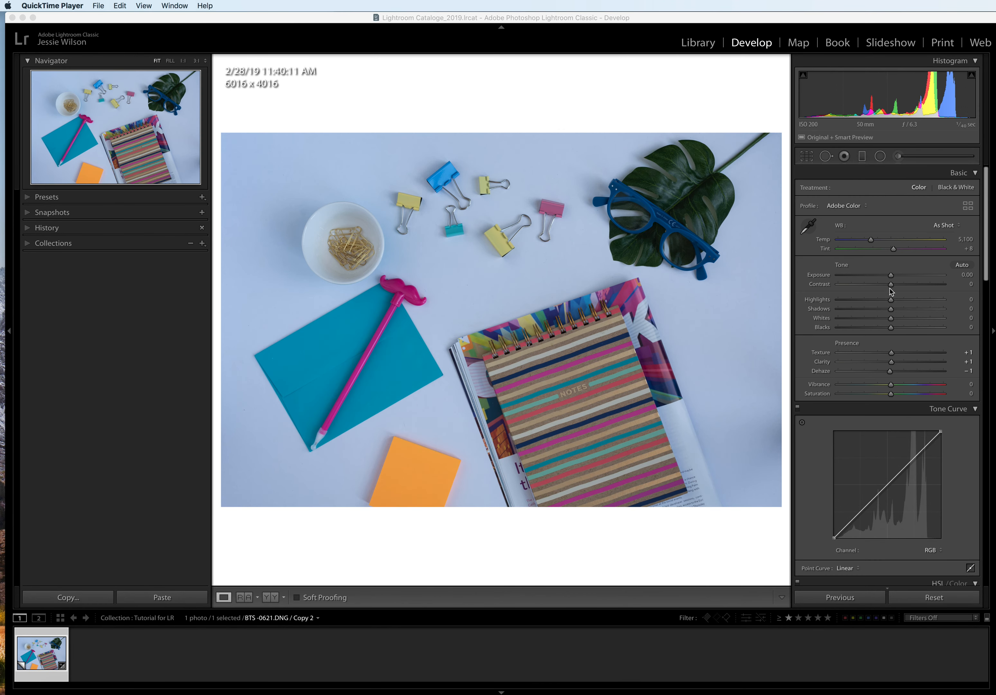
# - Set the photo's tone: Exposure +1.20, Contrast +37, Highlights −26, Shadows +16, Whites +11 and Blacks −31
pyautogui.moveTo(891, 275); pyautogui.dragTo(906, 282)
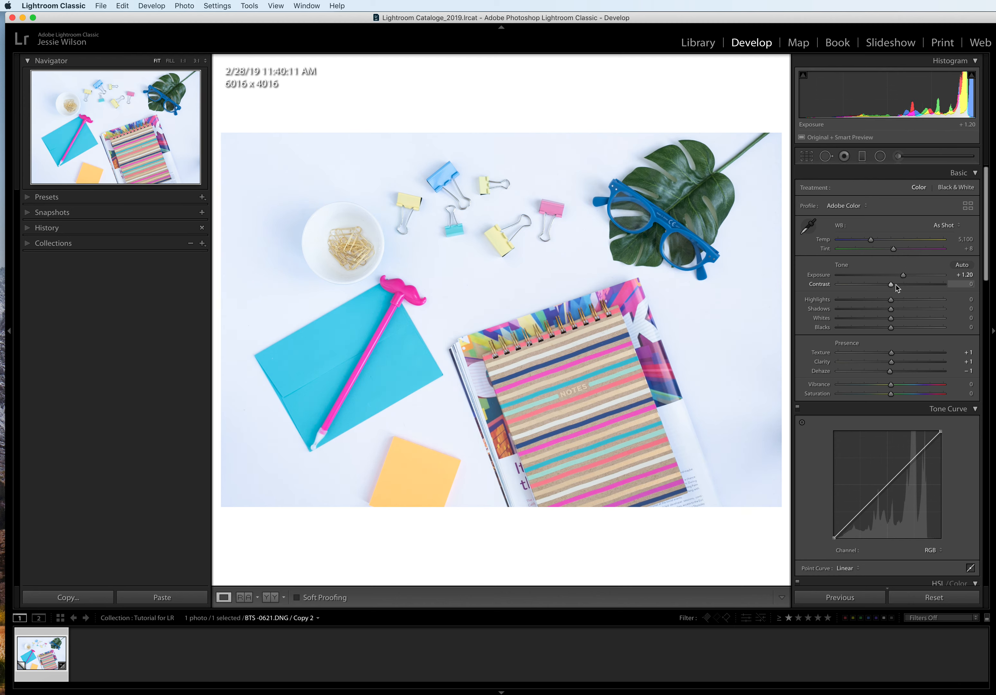
pyautogui.moveTo(891, 283); pyautogui.dragTo(902, 321)
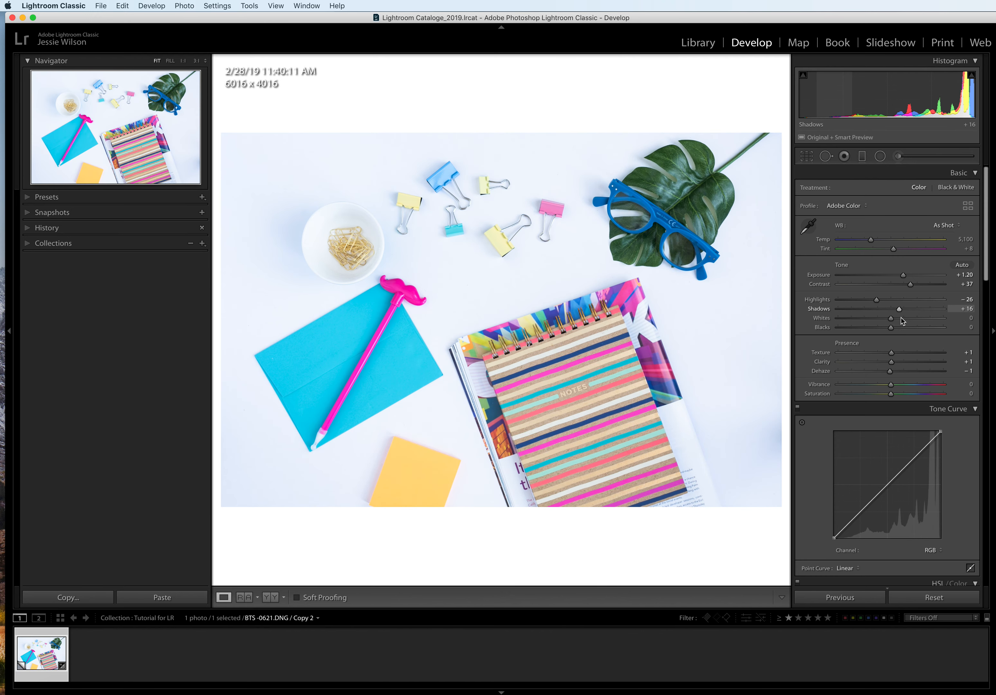
pyautogui.moveTo(891, 317)
pyautogui.mouseDown()
pyautogui.moveTo(879, 320)
pyautogui.moveTo(898, 329)
pyautogui.moveTo(874, 330)
pyautogui.mouseUp()
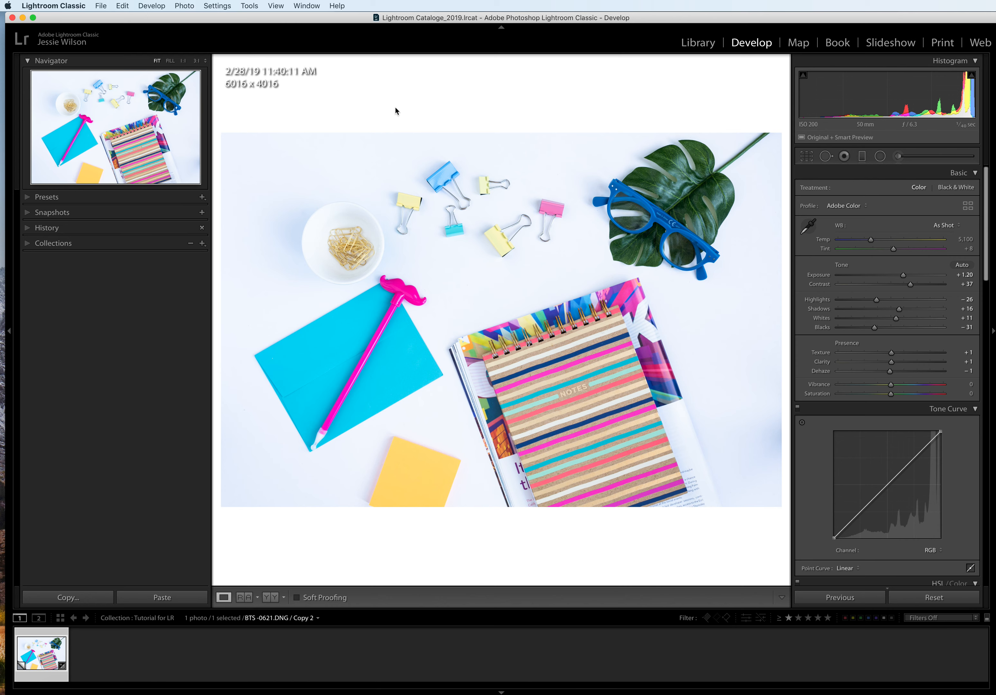
# - Check the main window's background fill color in the Interface preferences, and close them without changes
pyautogui.click(73, 4)
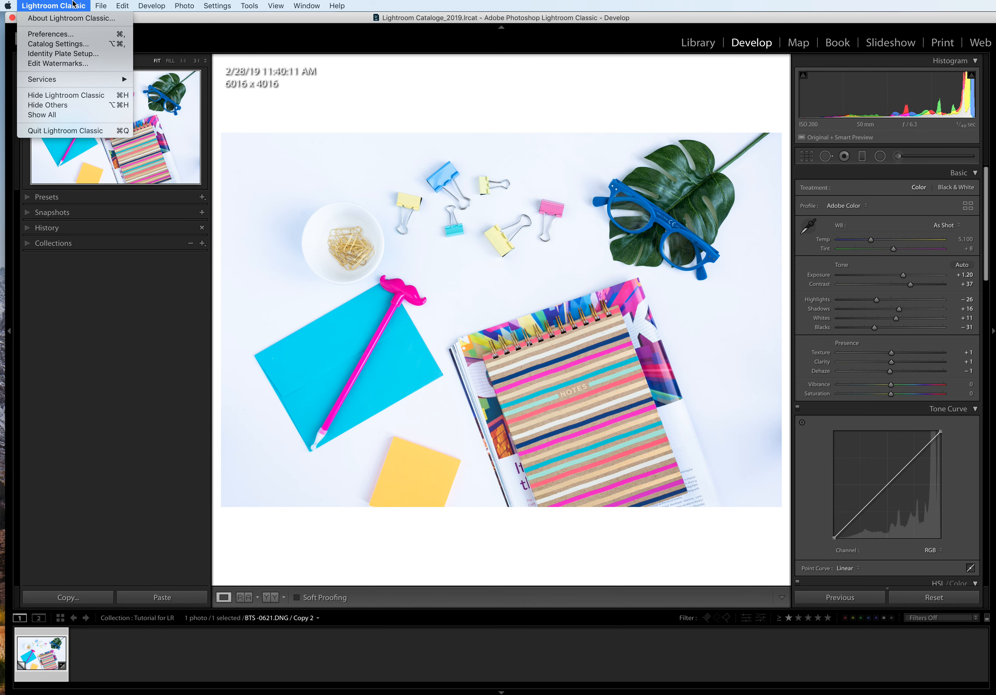
pyautogui.click(54, 34)
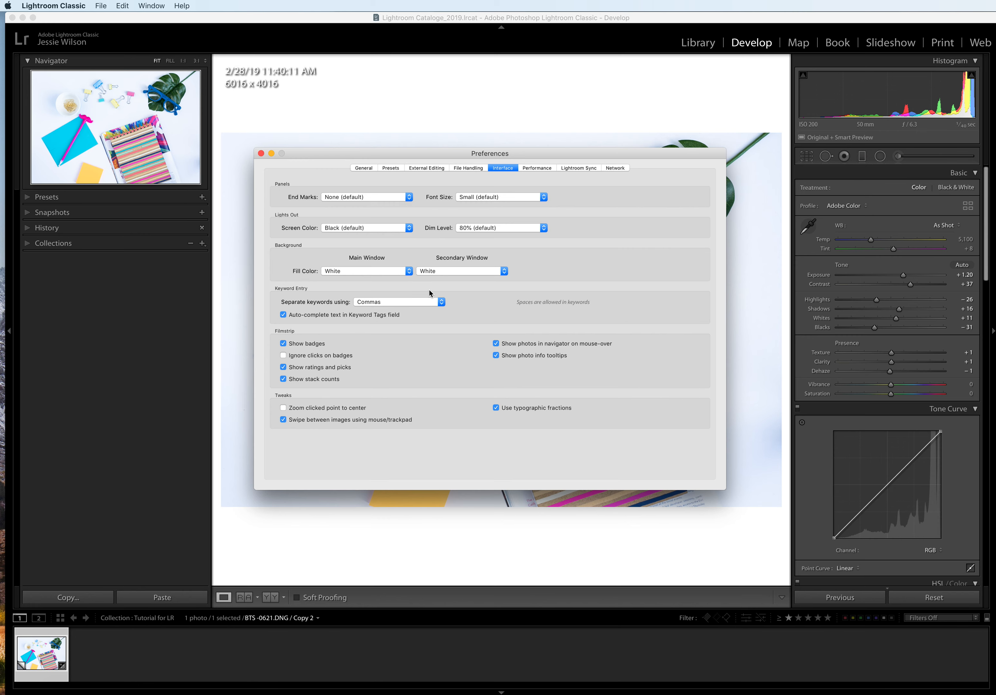
pyautogui.click(260, 152)
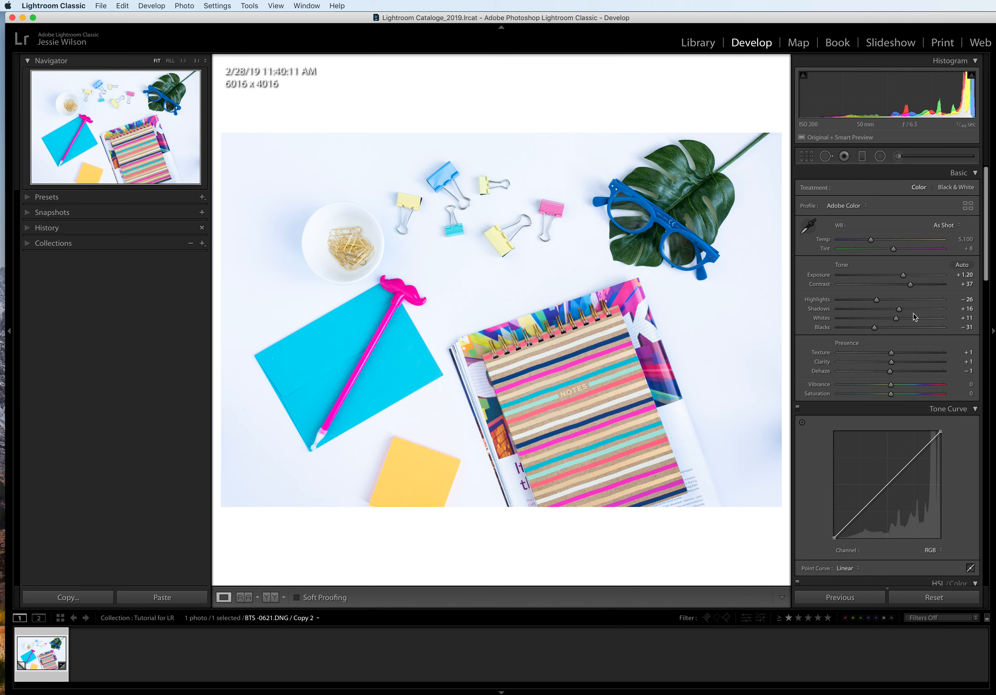
# - Warm up the photo by setting the white balance temperature to 6,031
pyautogui.click(872, 241)
pyautogui.moveTo(872, 240); pyautogui.dragTo(891, 251)
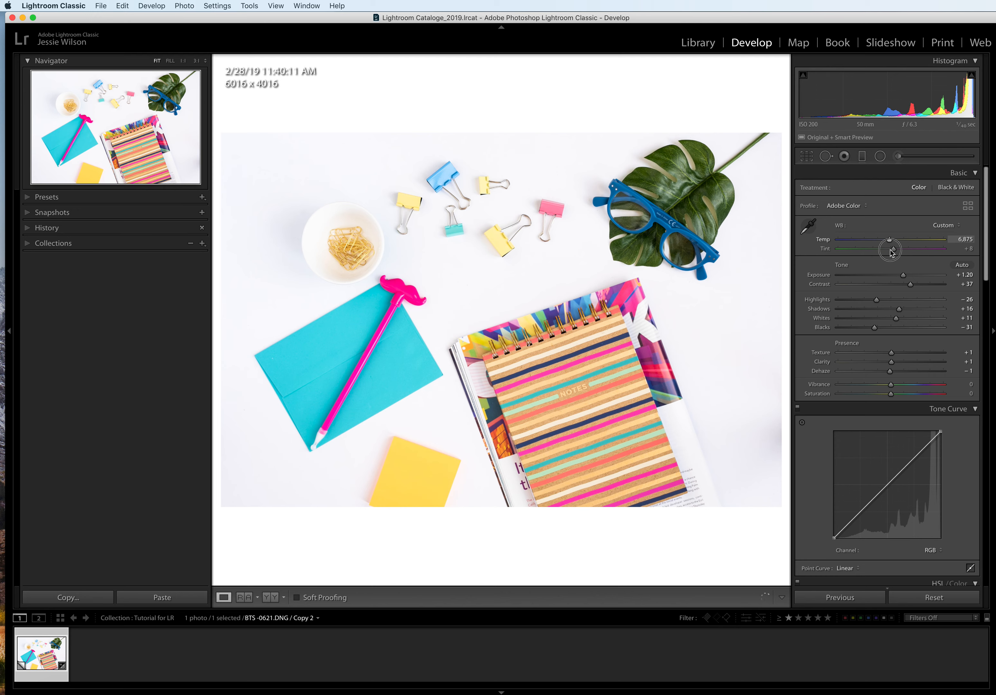
pyautogui.moveTo(891, 252)
pyautogui.mouseDown()
pyautogui.moveTo(912, 252)
pyautogui.moveTo(893, 249)
pyautogui.mouseUp()
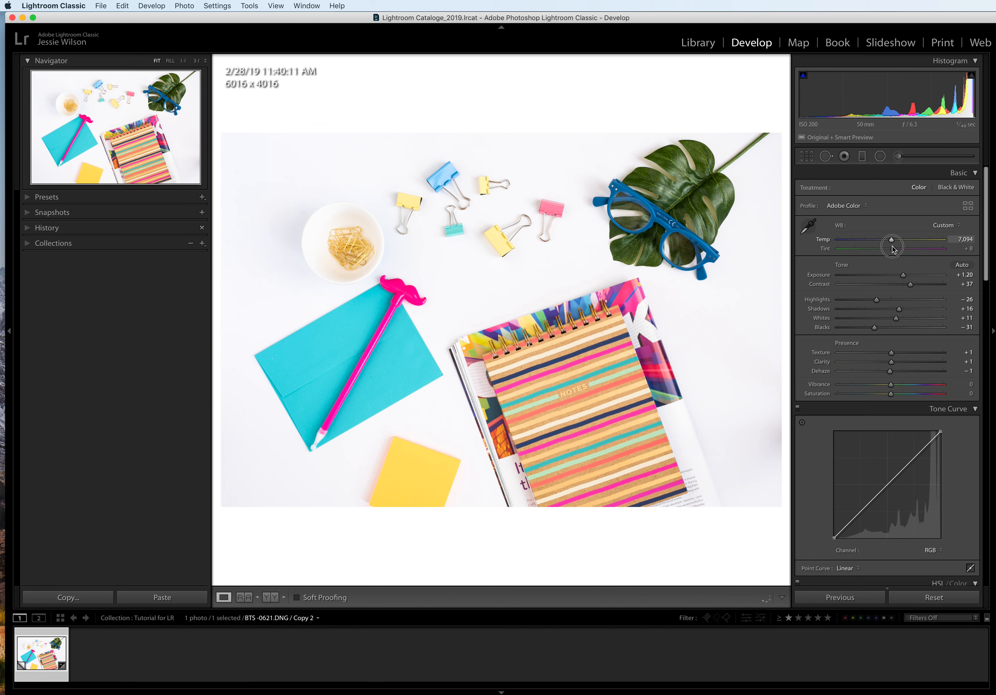
pyautogui.moveTo(893, 249); pyautogui.dragTo(885, 242)
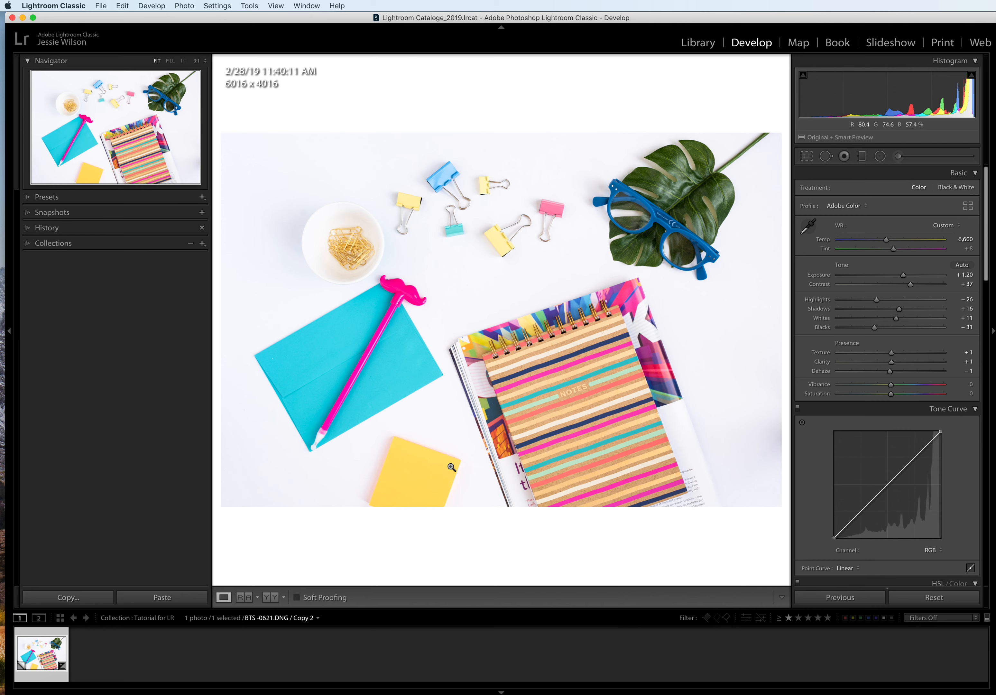
pyautogui.moveTo(886, 241); pyautogui.dragTo(881, 243)
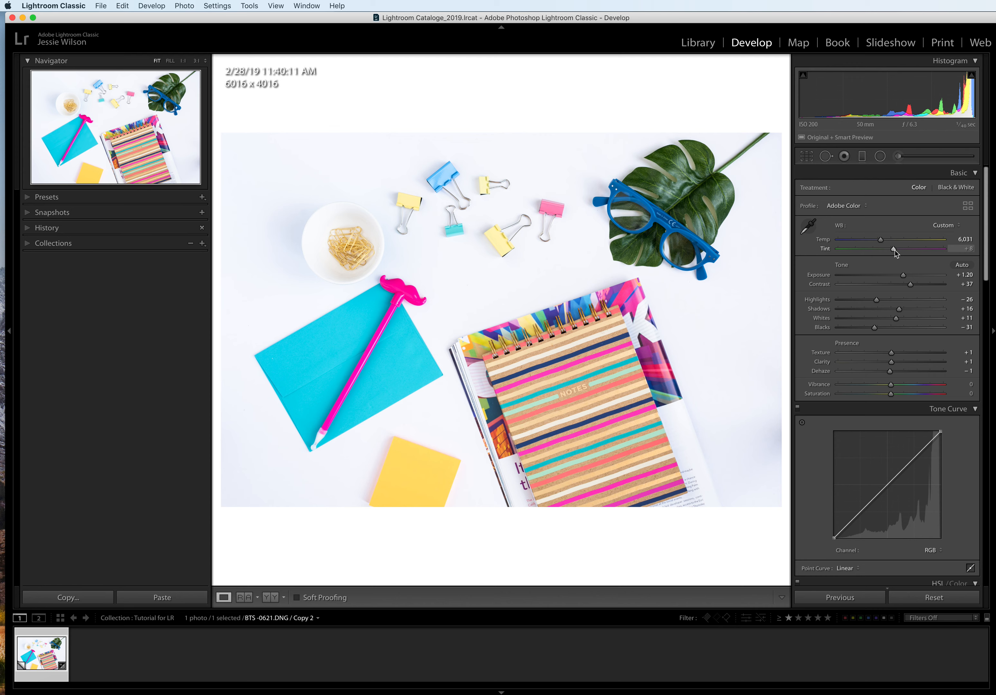
# - Try a Tint of +22 and undo it, and set the Vibrance to −8
pyautogui.moveTo(894, 252); pyautogui.dragTo(899, 256)
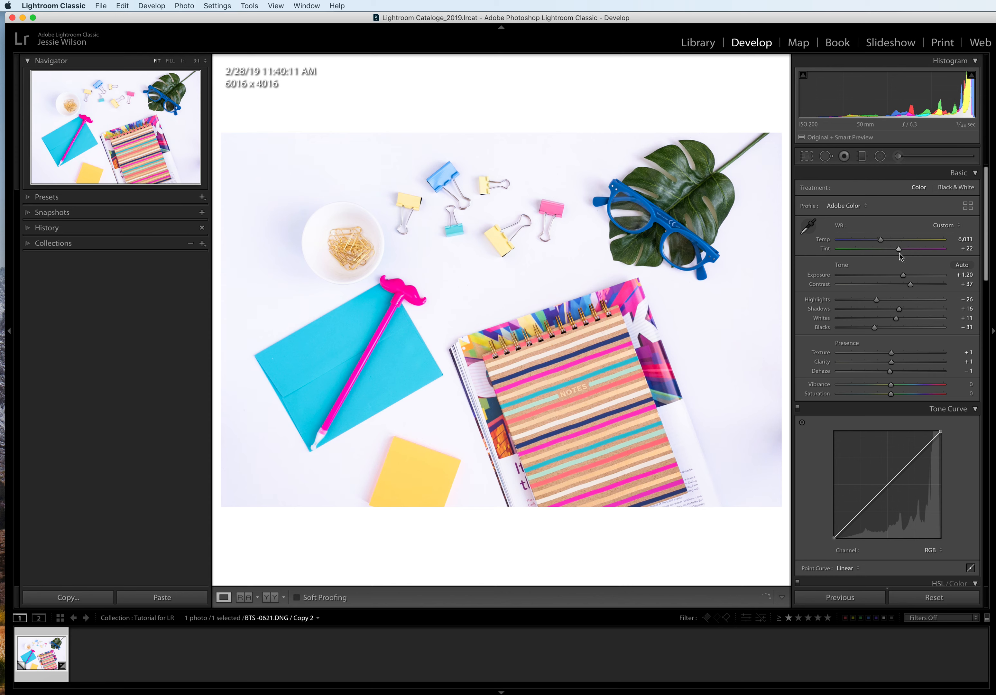
pyautogui.press('super+z')
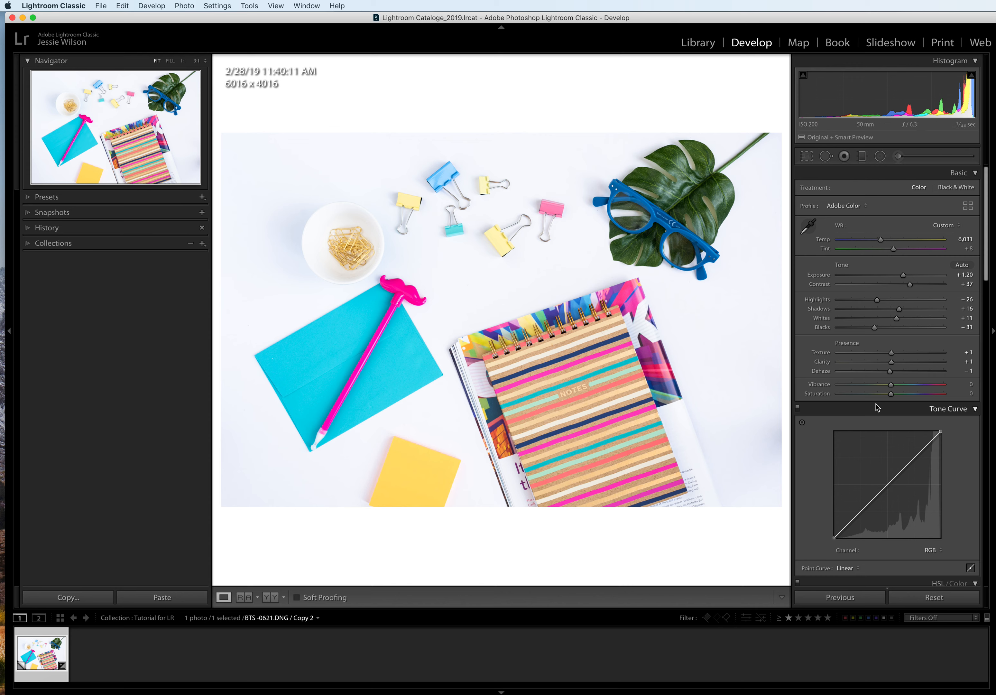
pyautogui.moveTo(891, 387); pyautogui.dragTo(886, 387)
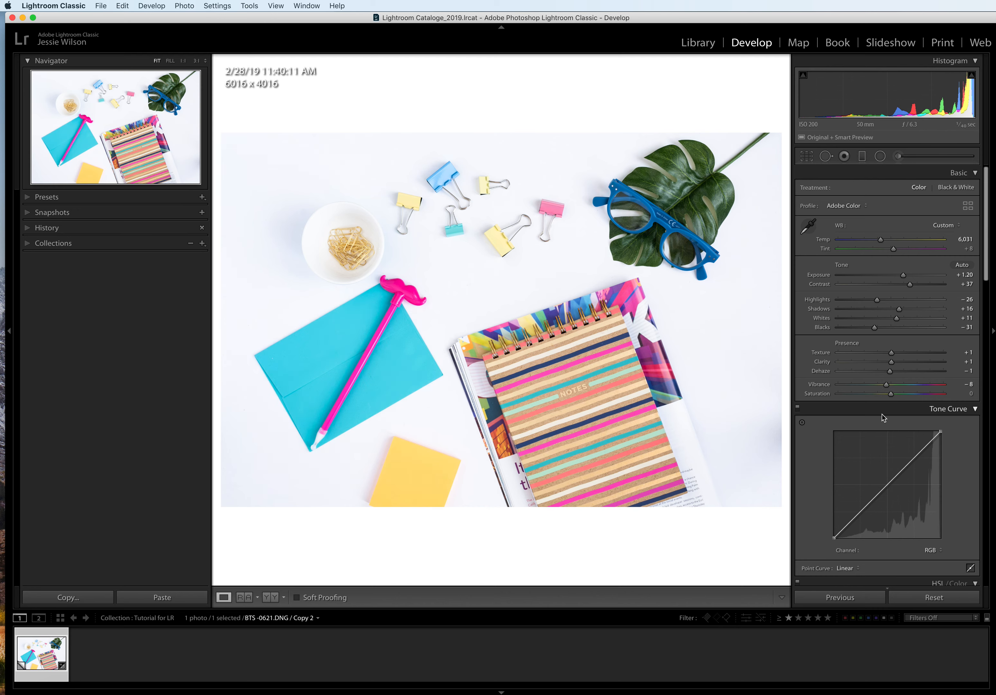
# - Check the lens corrections, toggling the profile corrections off and back on and leaving chromatic aberration removal enabled
pyautogui.scroll(-4, 881, 416)
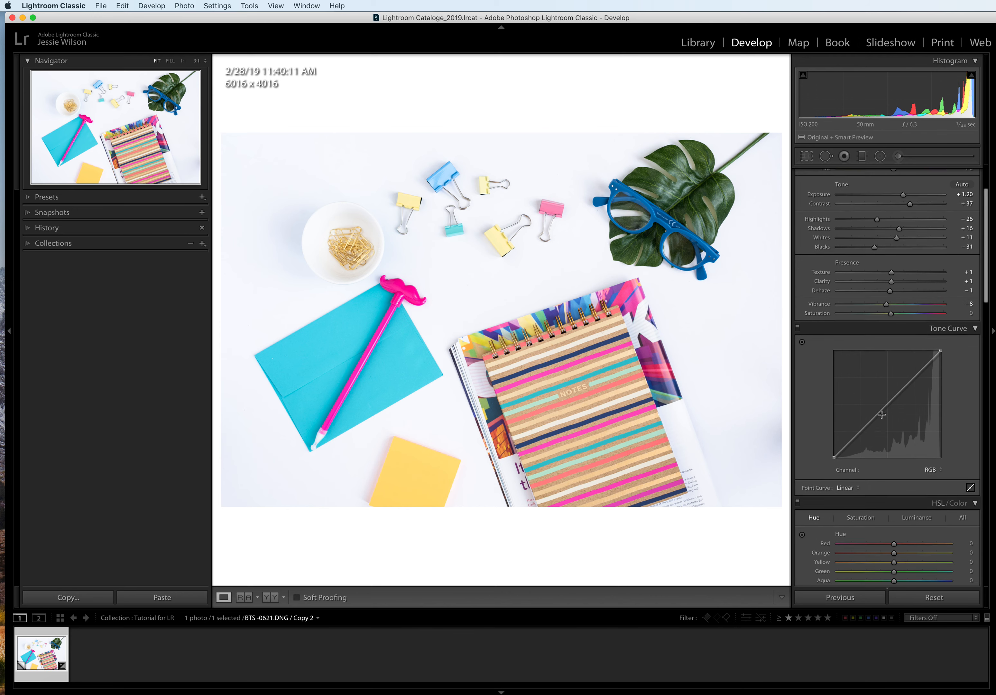
pyautogui.scroll(-20, 881, 415)
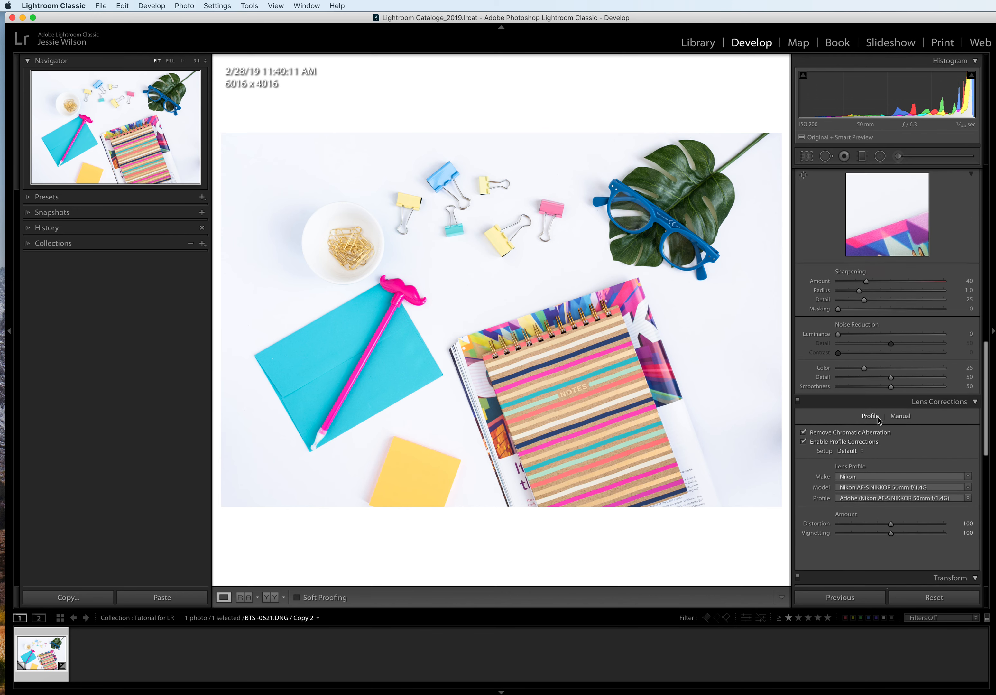
pyautogui.scroll(-1, 880, 415)
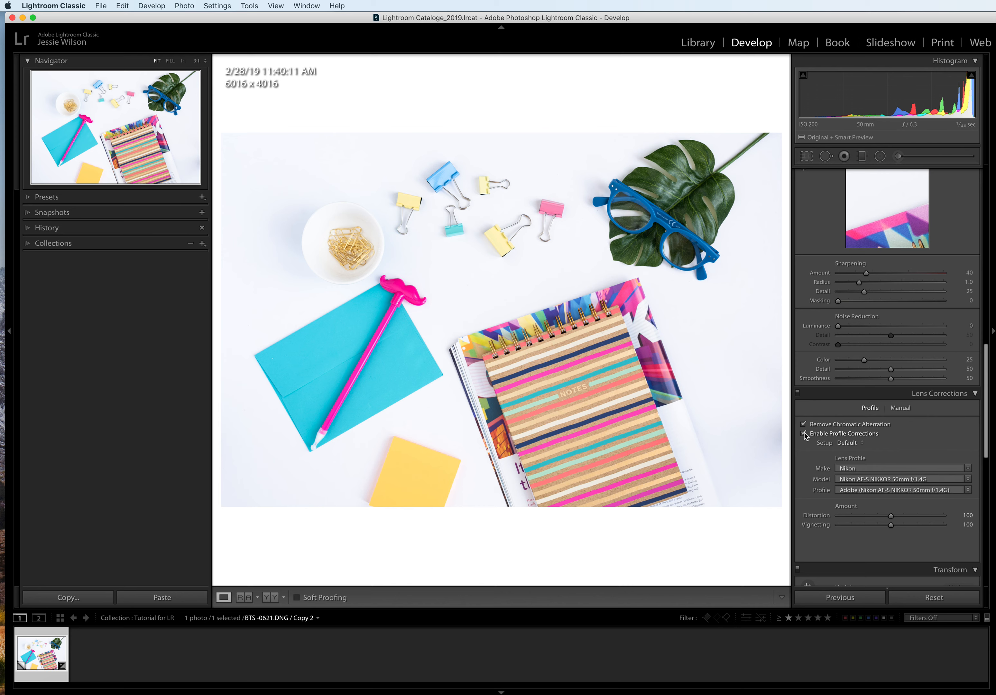
pyautogui.click(803, 434)
pyautogui.click(804, 433)
pyautogui.click(803, 424)
pyautogui.scroll(15, 865, 430)
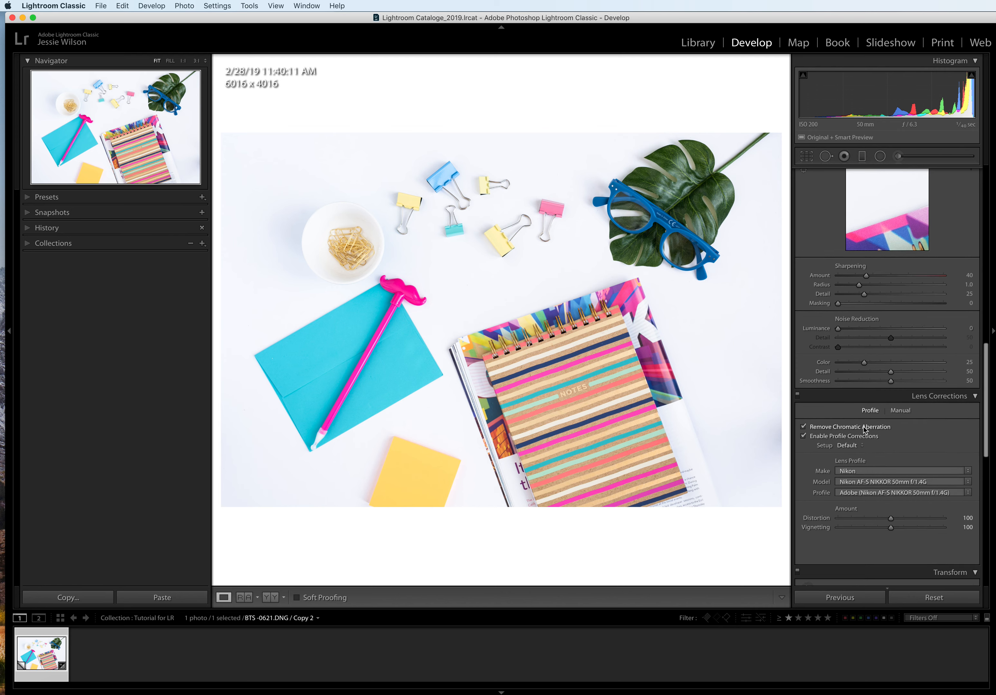
pyautogui.scroll(3, 864, 427)
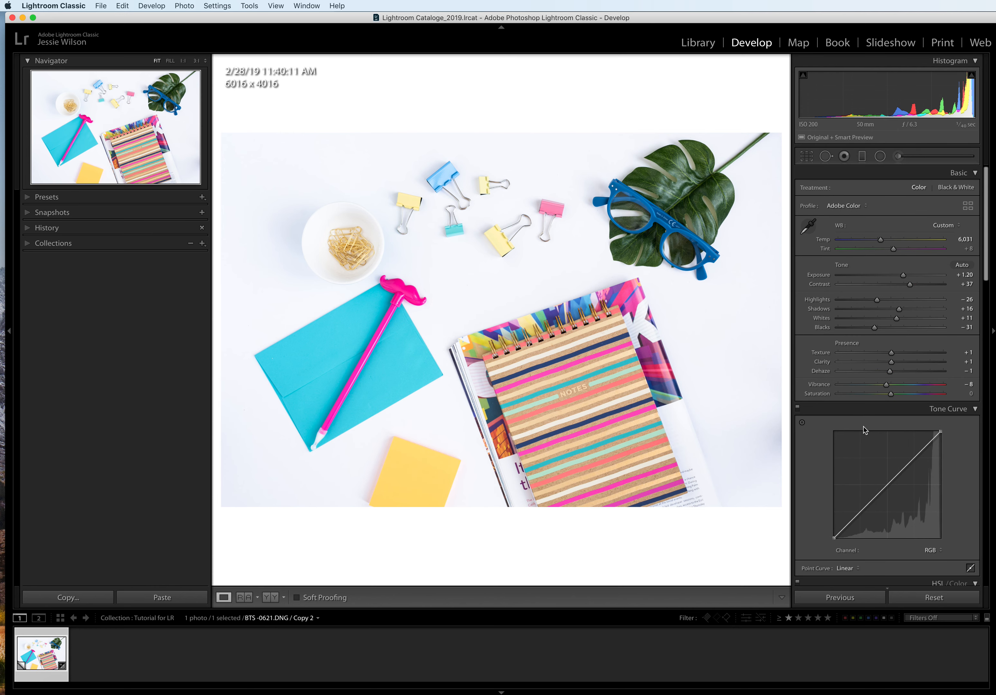
# - Shape the RGB tone curve with a slightly lowered shadow point, a midtone point and a slightly lowered white endpoint
pyautogui.scroll(-2, 864, 430)
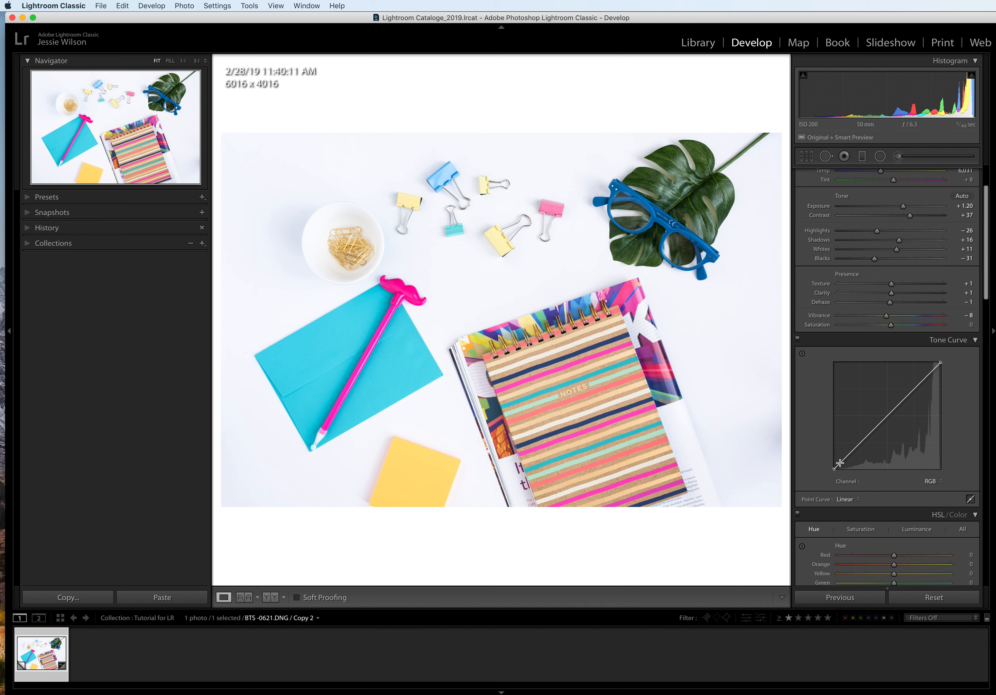
pyautogui.moveTo(844, 457); pyautogui.dragTo(885, 417)
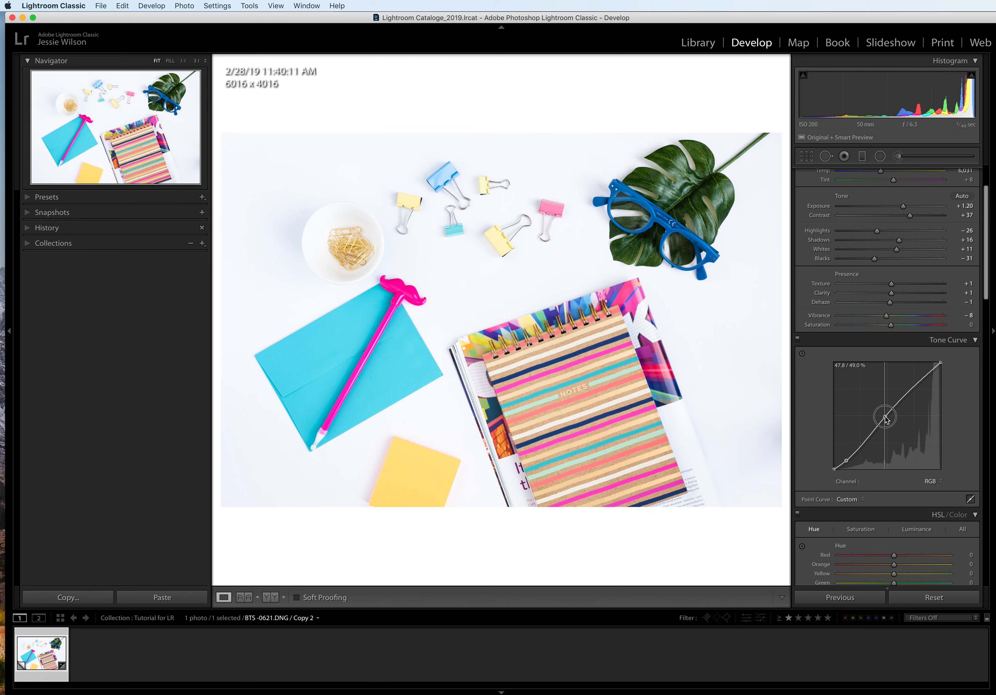
pyautogui.moveTo(886, 417); pyautogui.dragTo(885, 417)
pyautogui.moveTo(940, 362); pyautogui.dragTo(941, 365)
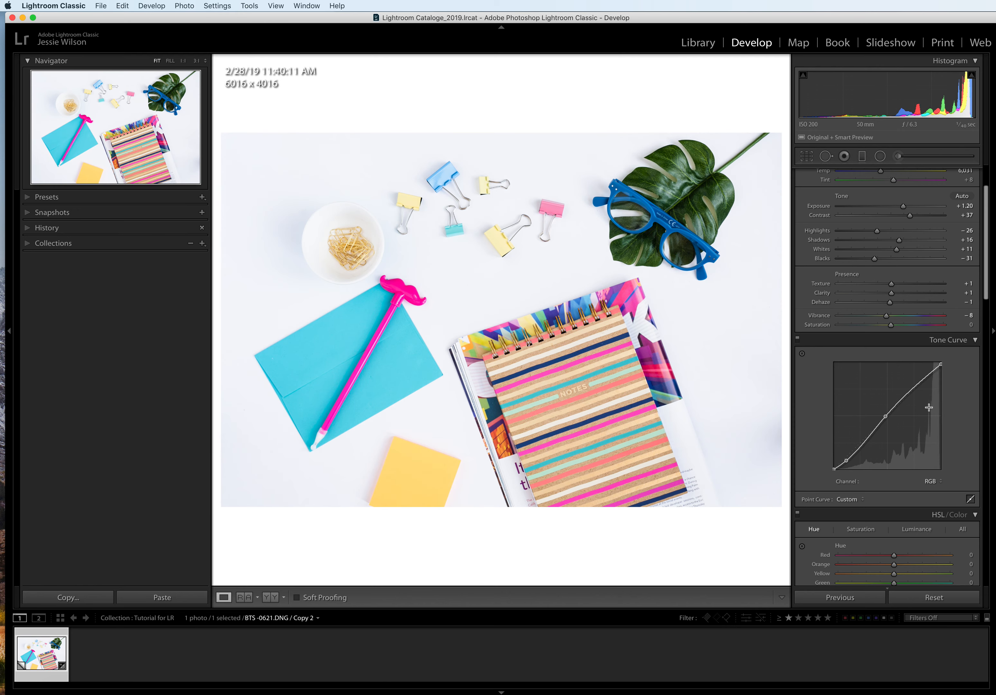
pyautogui.moveTo(884, 417)
pyautogui.mouseDown()
pyautogui.moveTo(899, 405)
pyautogui.moveTo(890, 415)
pyautogui.mouseUp()
pyautogui.scroll(4, 914, 405)
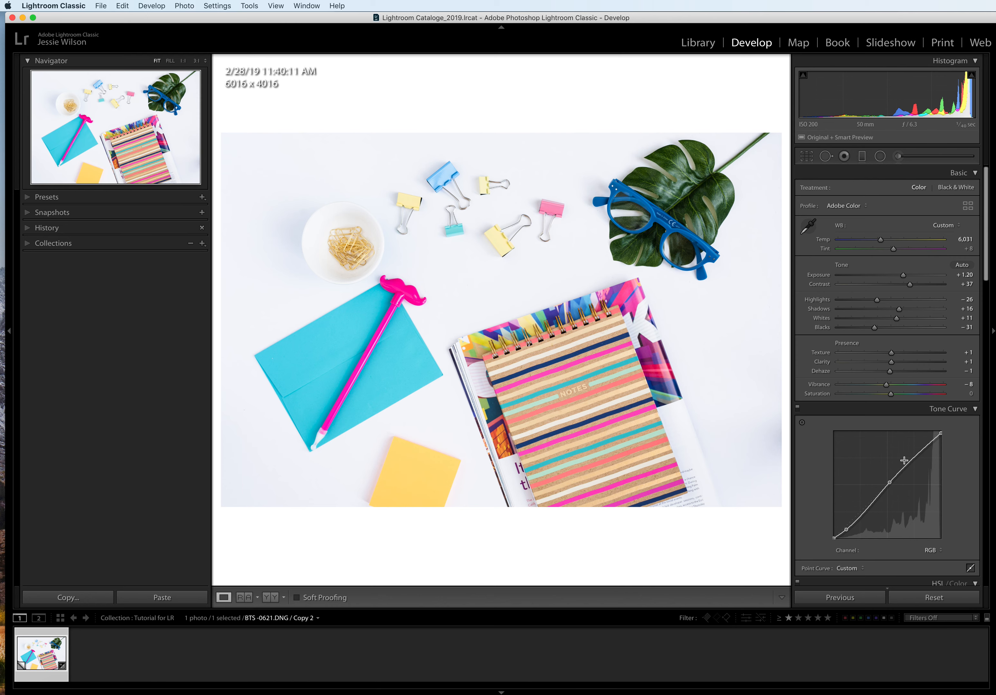
# - In the HSL saturation adjustments, set Orange to −24 and Blue to −1
pyautogui.scroll(-2, 903, 460)
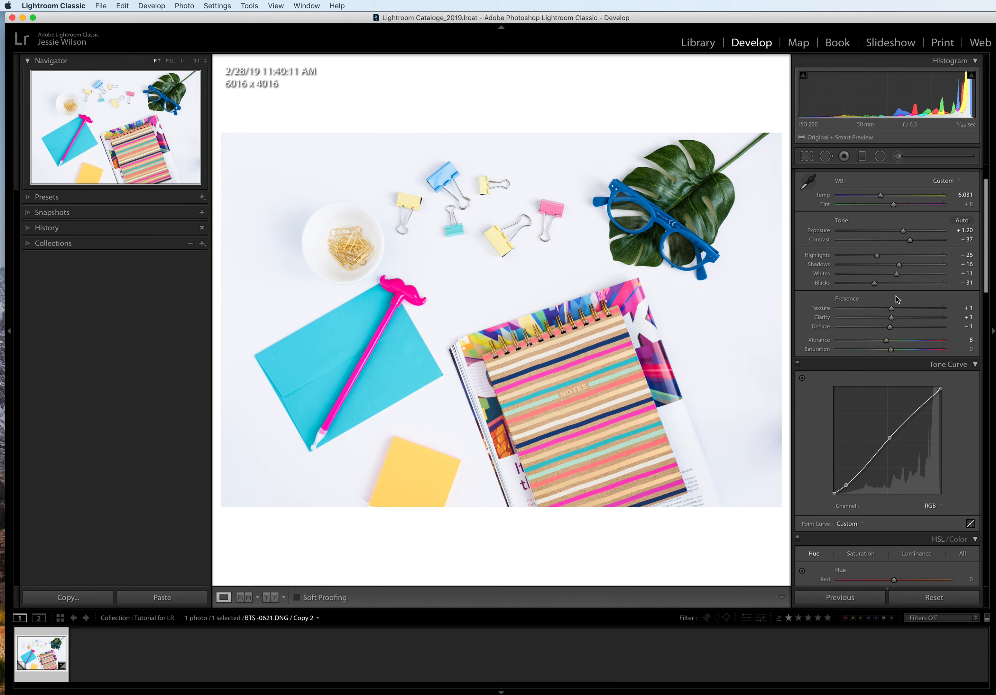
pyautogui.scroll(-10, 896, 299)
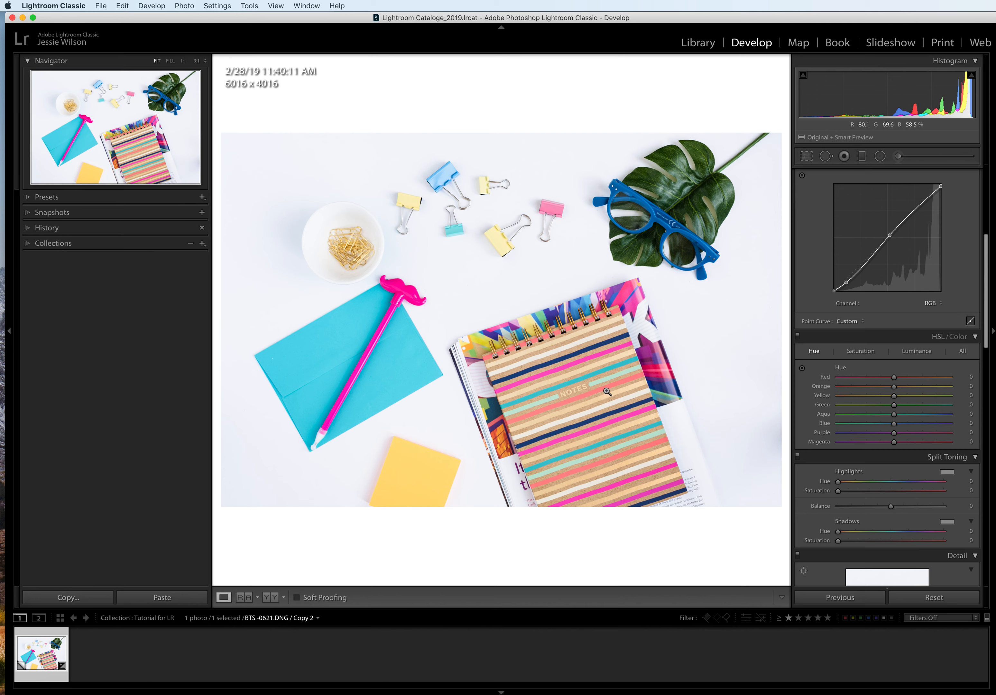
pyautogui.click(860, 351)
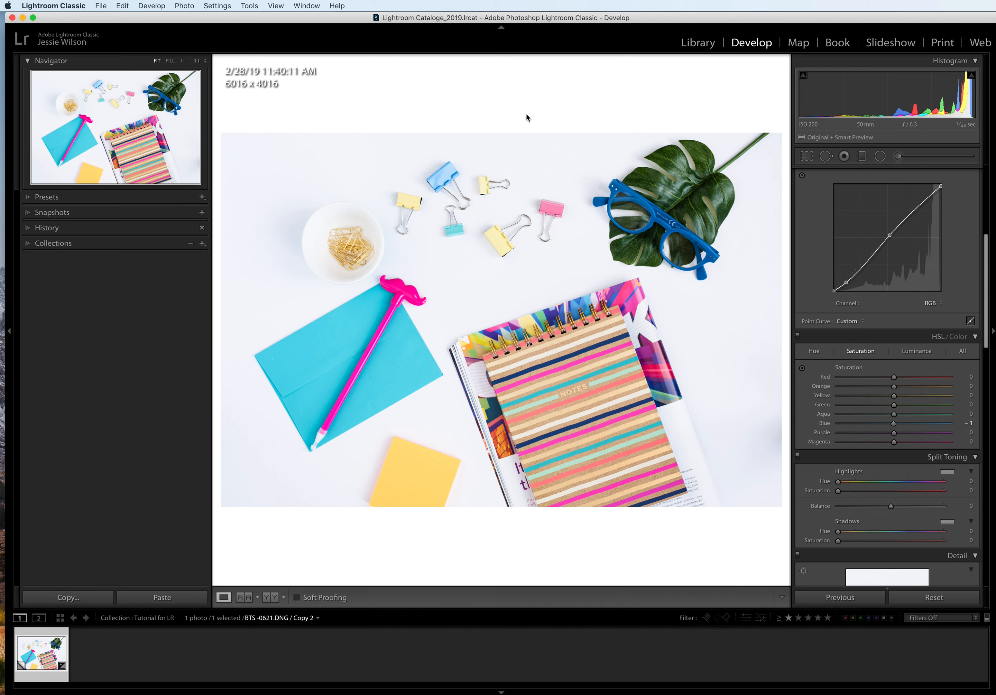
pyautogui.moveTo(893, 386)
pyautogui.mouseDown()
pyautogui.moveTo(795, 397)
pyautogui.moveTo(881, 391)
pyautogui.mouseUp()
# - Add a graduated filter with the Exposure effect at 0.37, running horizontally from the photo's left edge to about its middle
pyautogui.scroll(-10, 872, 425)
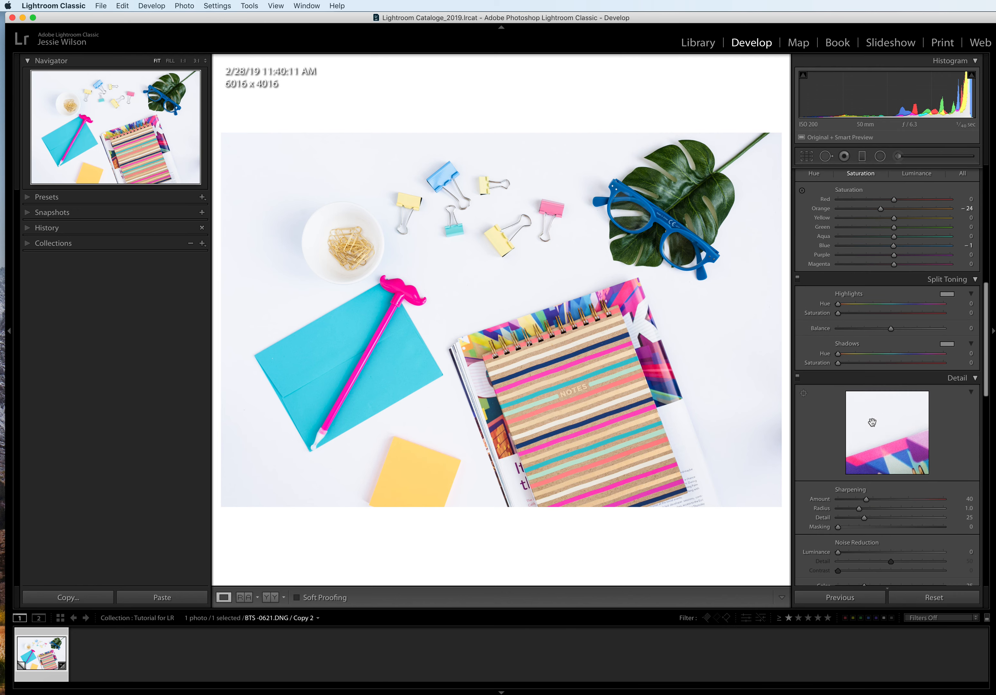
pyautogui.scroll(-4, 872, 421)
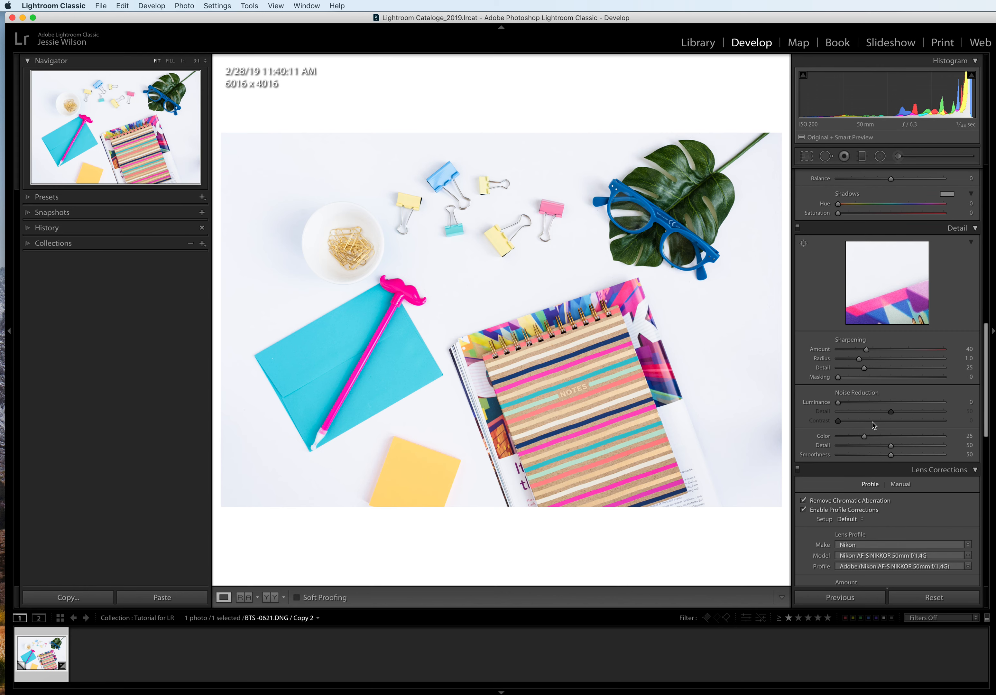
pyautogui.scroll(15, 871, 425)
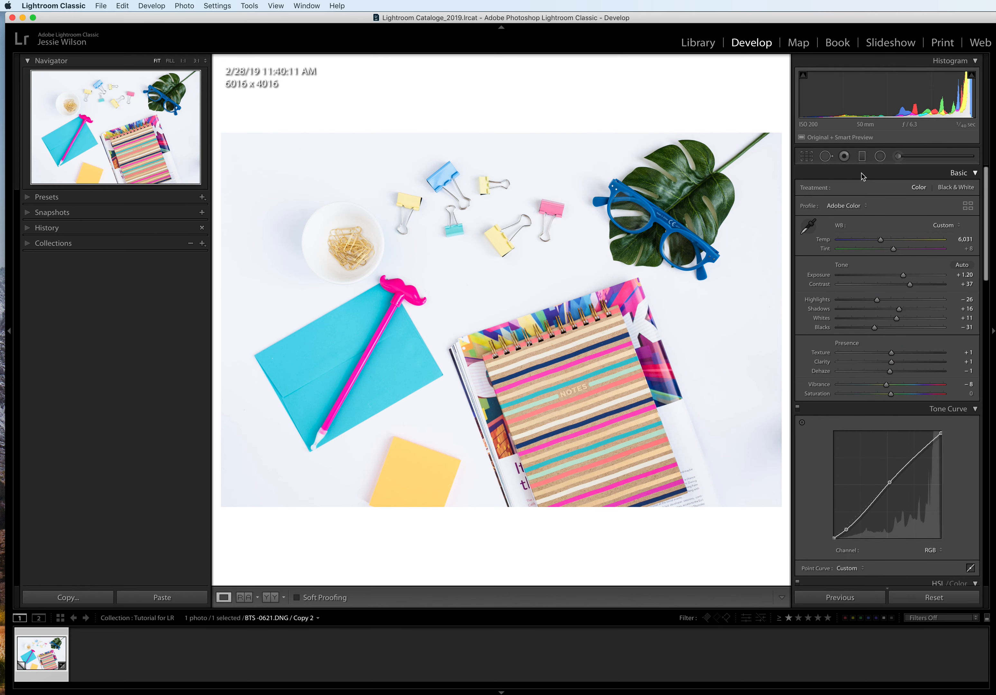
pyautogui.click(862, 158)
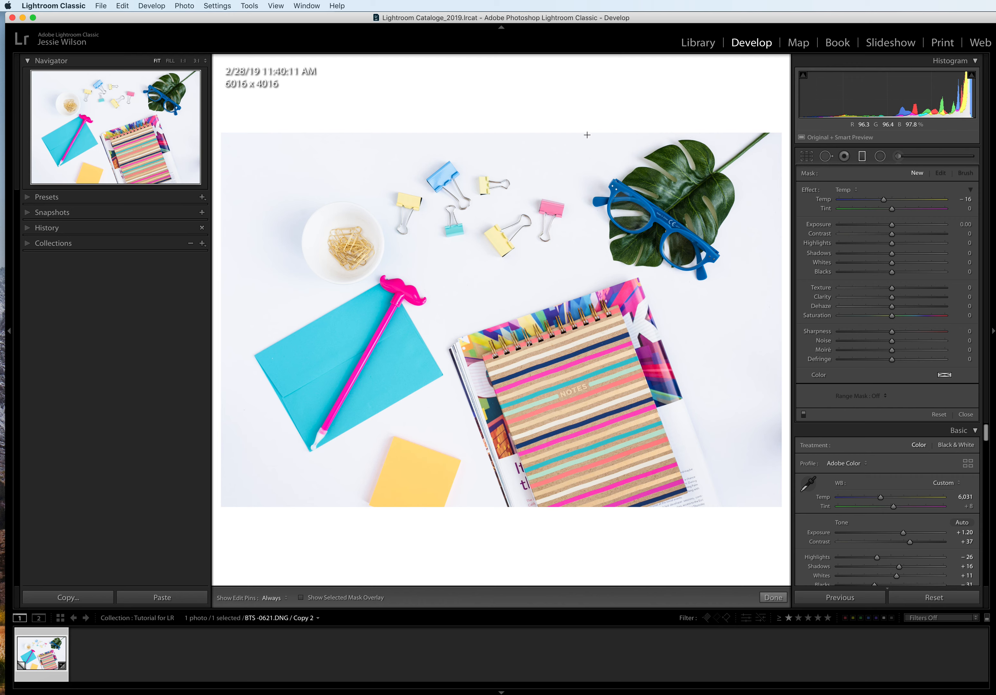
pyautogui.click(849, 190)
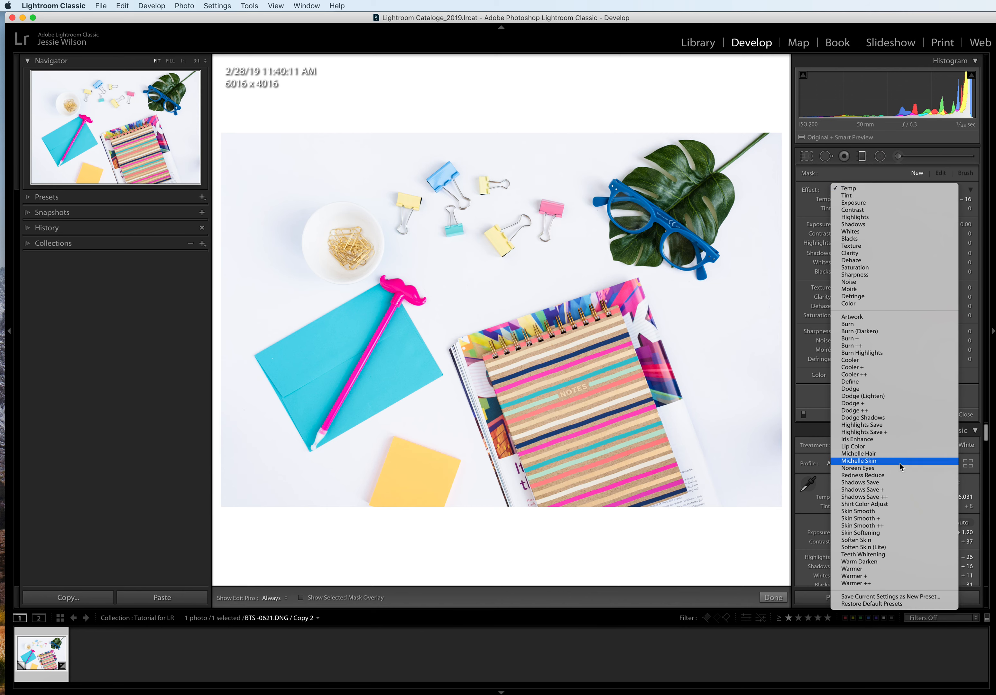
pyautogui.click(897, 203)
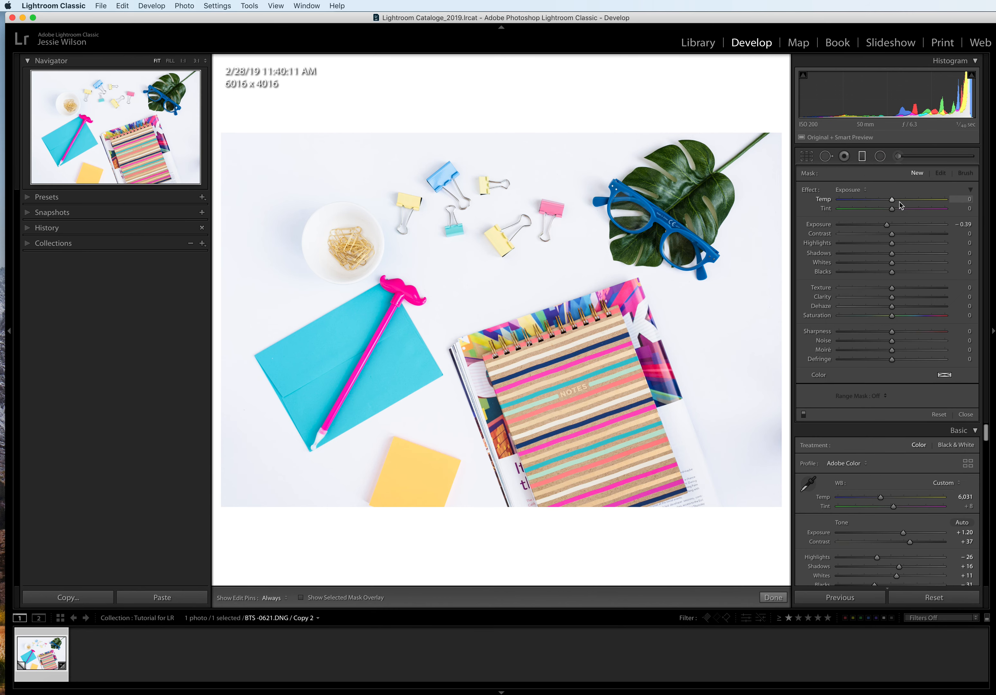
pyautogui.moveTo(892, 224); pyautogui.dragTo(896, 228)
pyautogui.moveTo(220, 324); pyautogui.dragTo(503, 322)
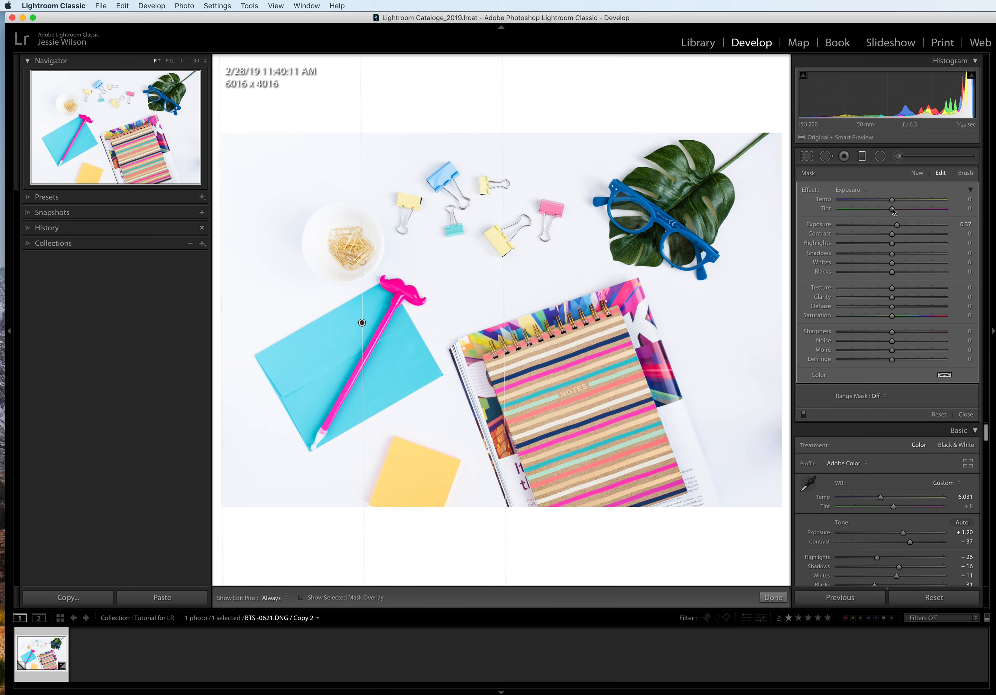
# - Reduce the graduated filter's exposure to 0.09 and close the filter
pyautogui.moveTo(897, 225); pyautogui.dragTo(895, 225)
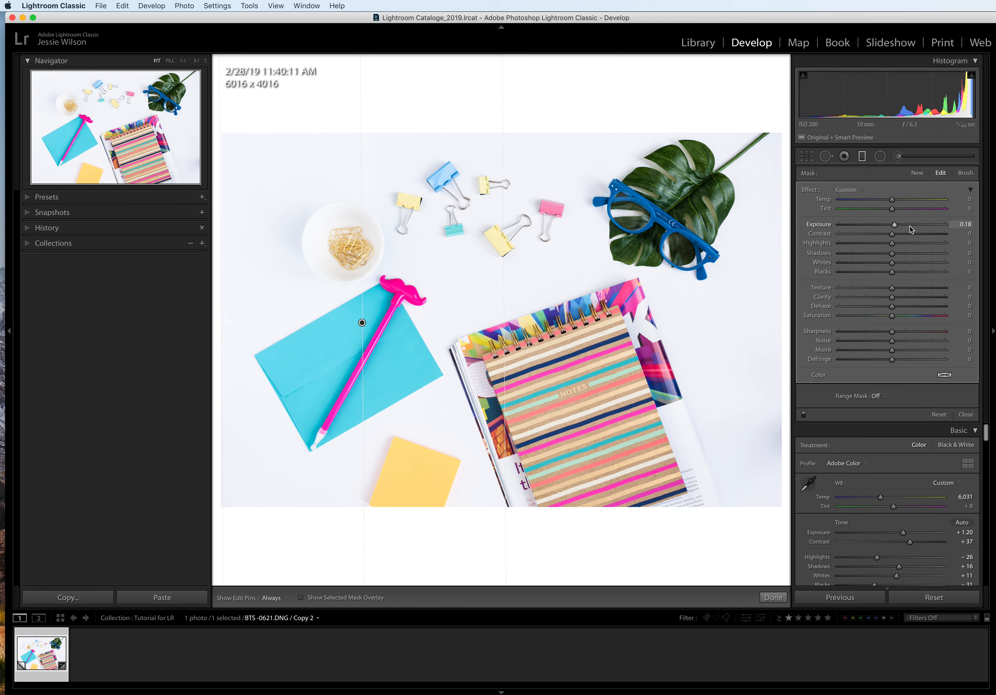
pyautogui.moveTo(894, 227); pyautogui.dragTo(894, 227)
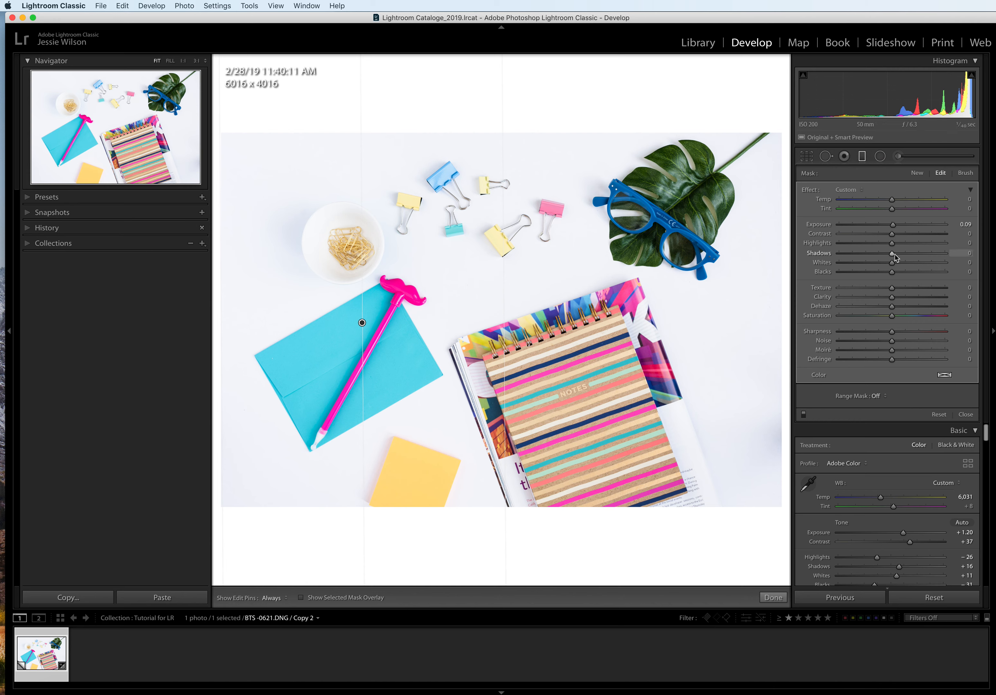
pyautogui.moveTo(895, 257)
pyautogui.mouseDown()
pyautogui.moveTo(873, 258)
pyautogui.moveTo(892, 265)
pyautogui.mouseUp()
pyautogui.click(861, 159)
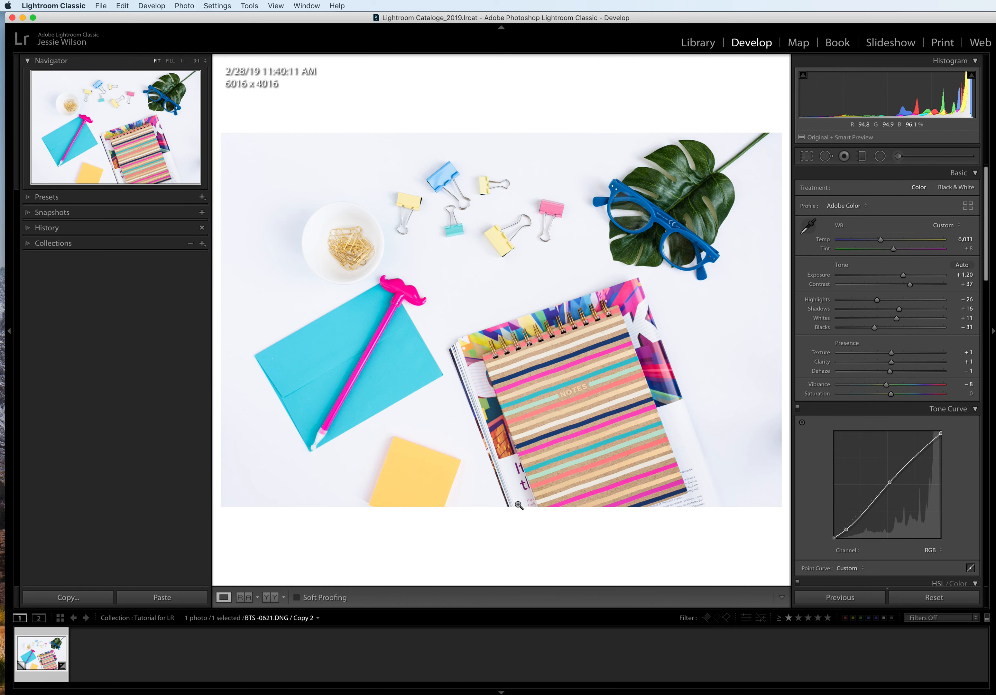
# - Add a graduated filter running from the photo's right edge to about its middle, set its exposure to 0.21 and close the filter
pyautogui.click(862, 156)
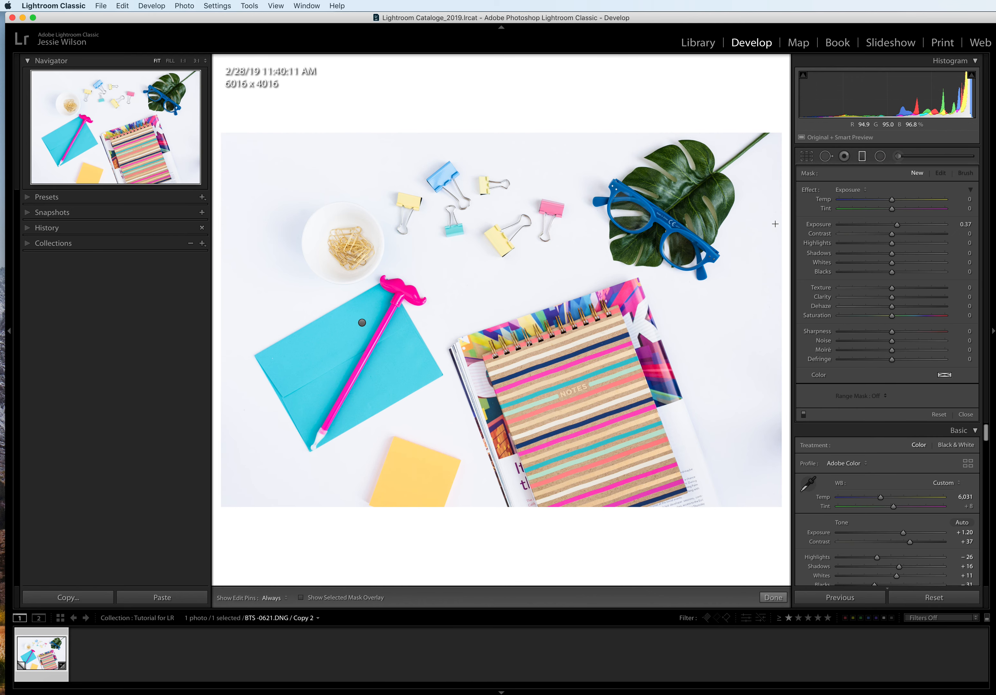
pyautogui.moveTo(493, 238); pyautogui.dragTo(492, 238)
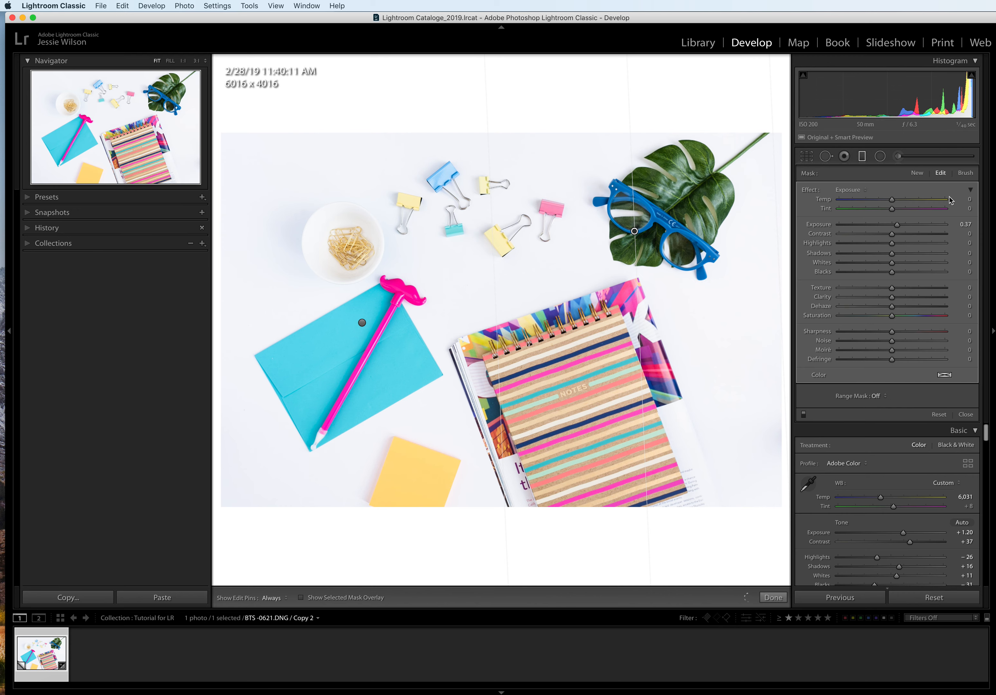
pyautogui.moveTo(898, 228); pyautogui.dragTo(896, 228)
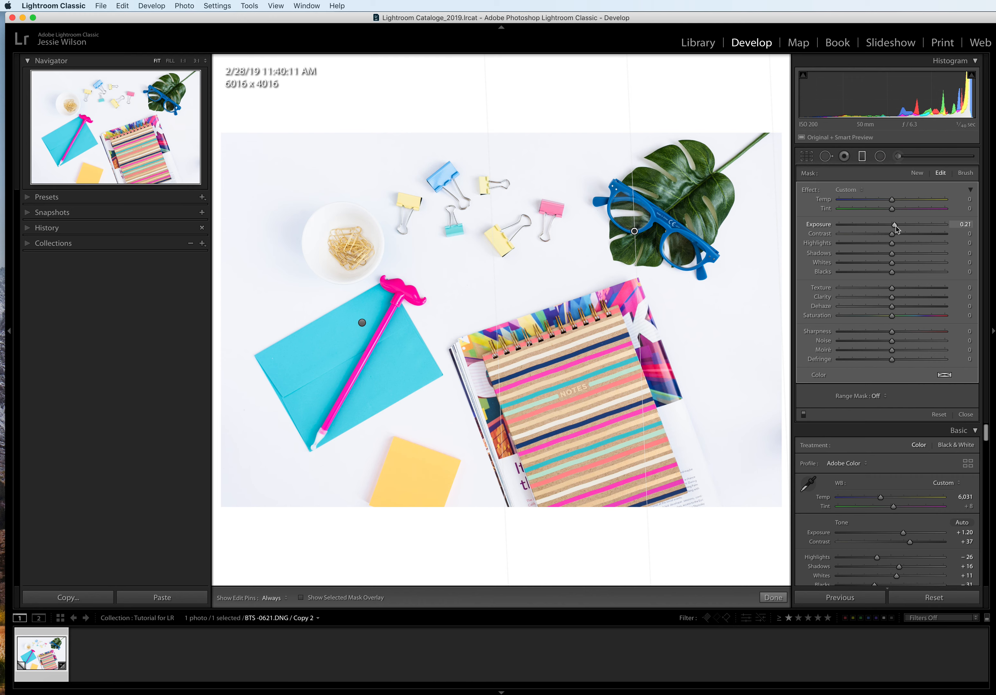
pyautogui.click(862, 156)
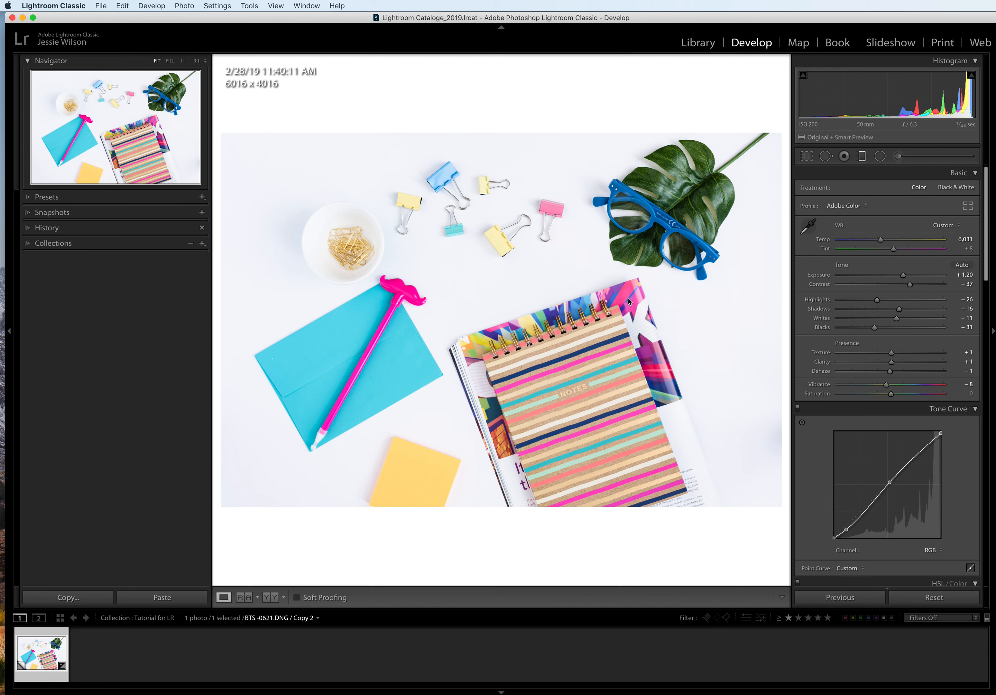
# - Add a graduated filter rising from the photo's bottom edge to the envelope, set its exposure to 0.09 and close the filter
pyautogui.click(862, 156)
pyautogui.moveTo(386, 510); pyautogui.dragTo(390, 363)
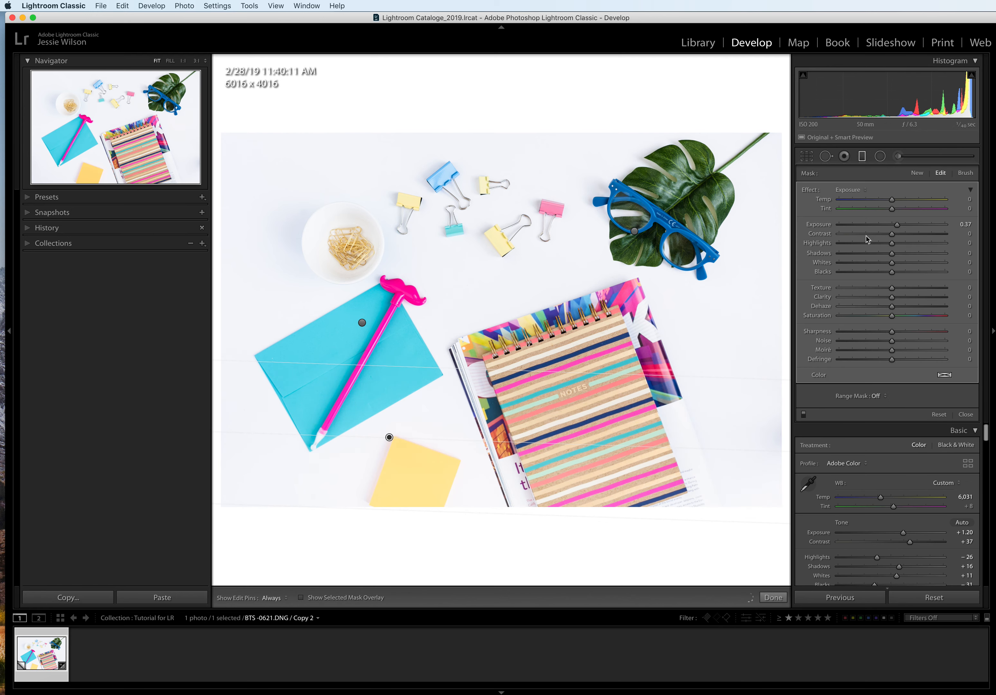
pyautogui.moveTo(896, 225); pyautogui.dragTo(892, 230)
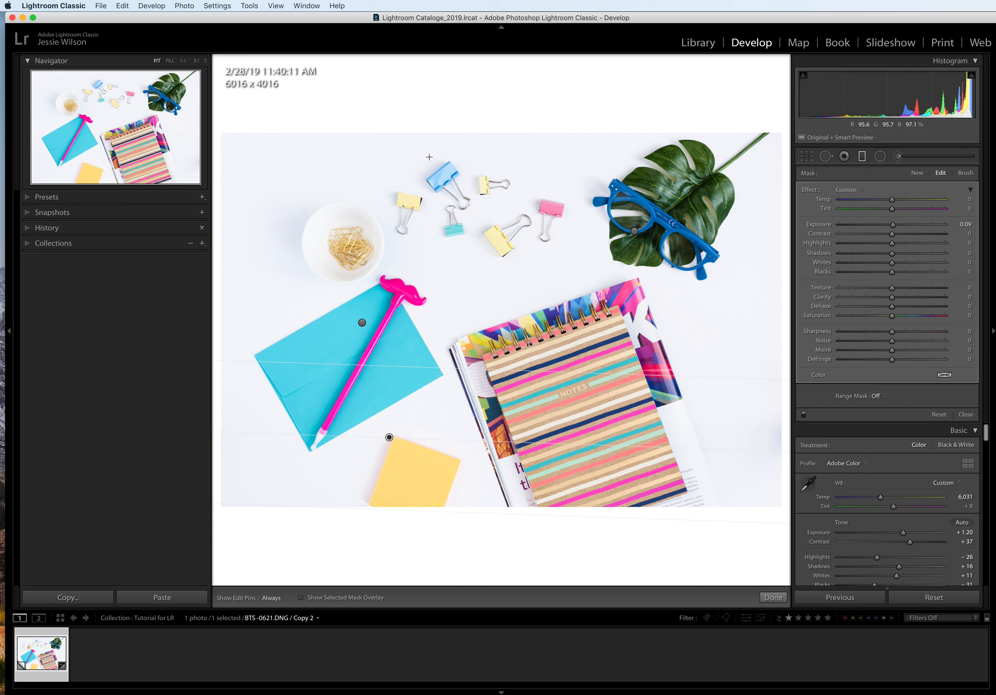
pyautogui.click(863, 157)
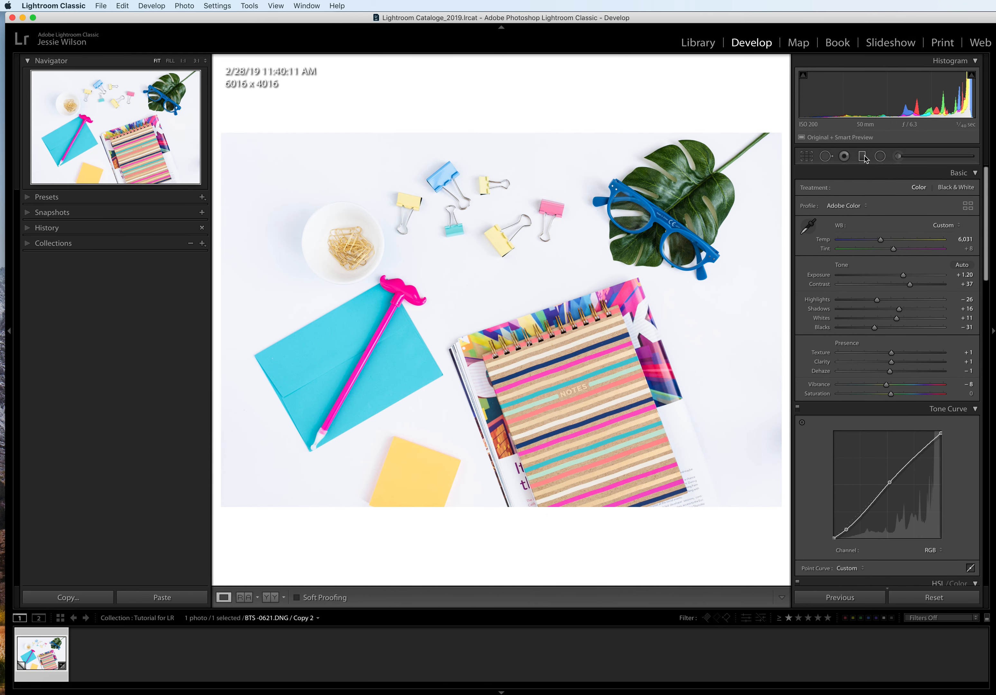
# - Add a diagonal graduated filter from the photo's upper-left corner toward the envelope with exposure 0.37, and finish it
pyautogui.click(862, 157)
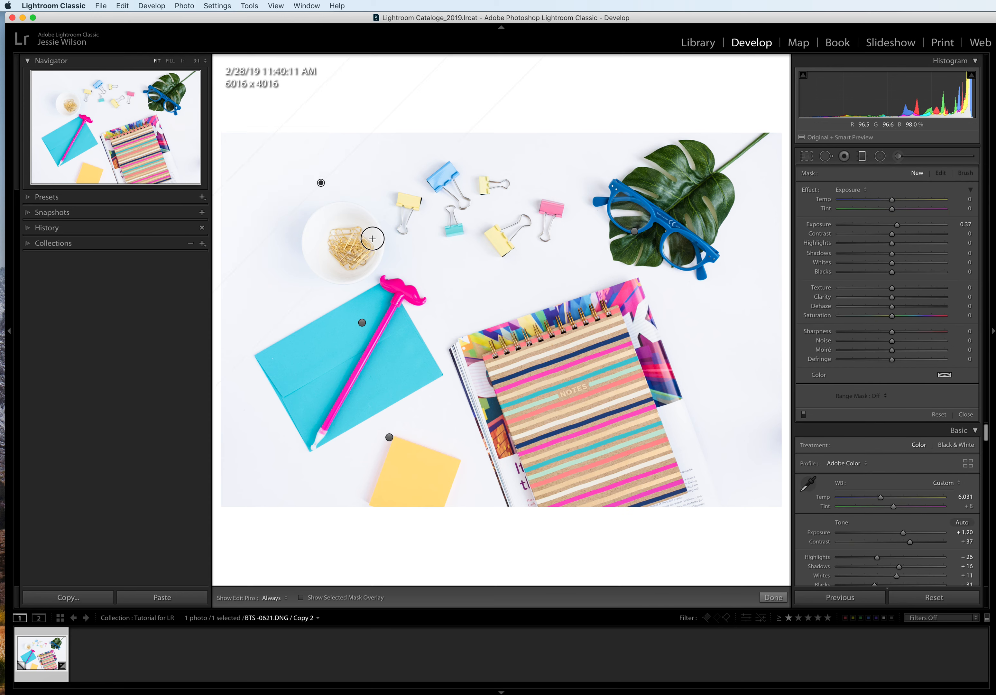
pyautogui.moveTo(335, 207); pyautogui.dragTo(343, 215)
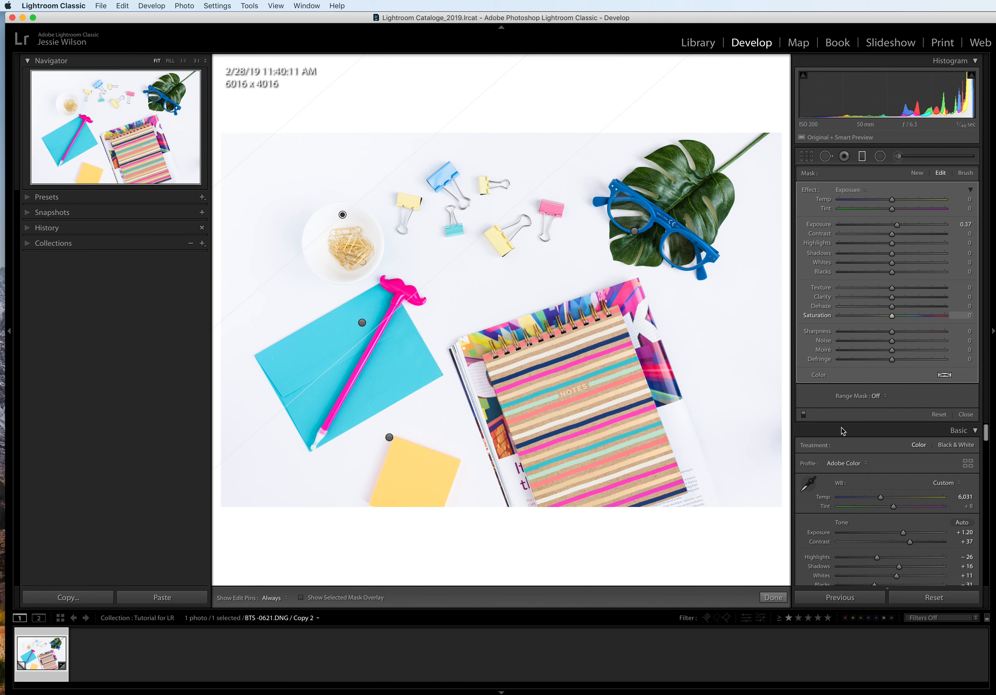
pyautogui.click(772, 596)
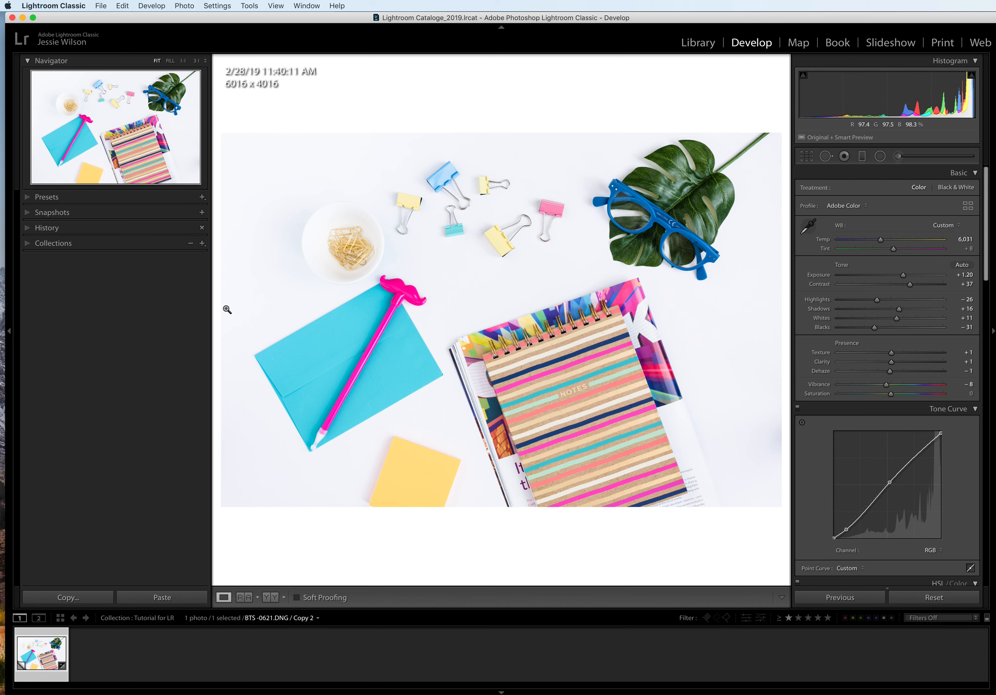
# - Inspect the photo's lower-left corner and add a diagonal graduated filter from there toward the leaf, using the Tint effect
pyautogui.click(243, 474)
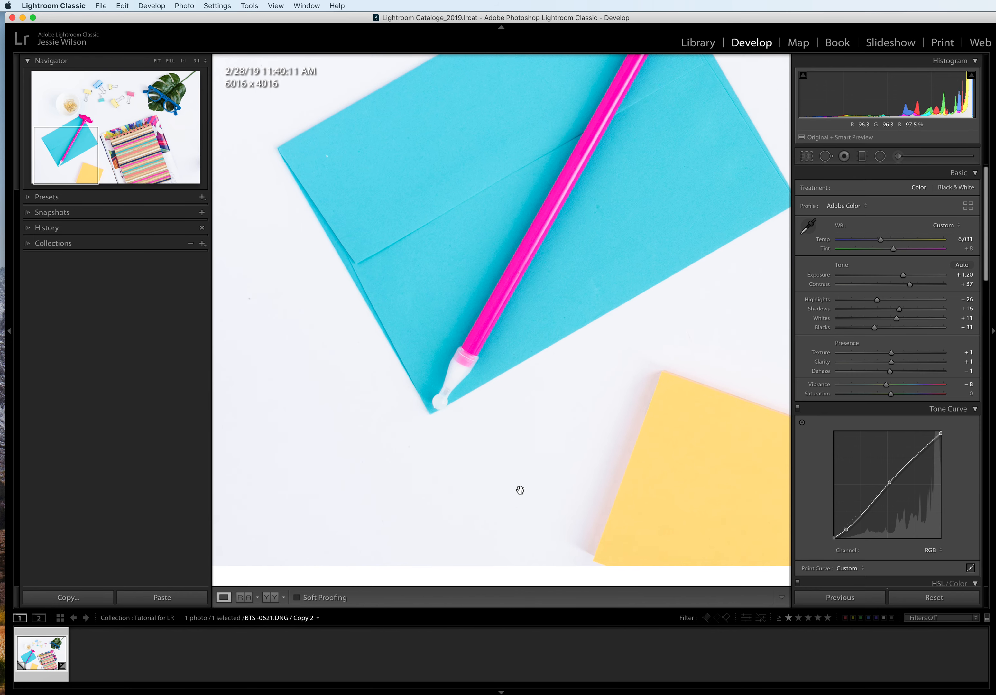
pyautogui.moveTo(520, 490); pyautogui.dragTo(698, 283)
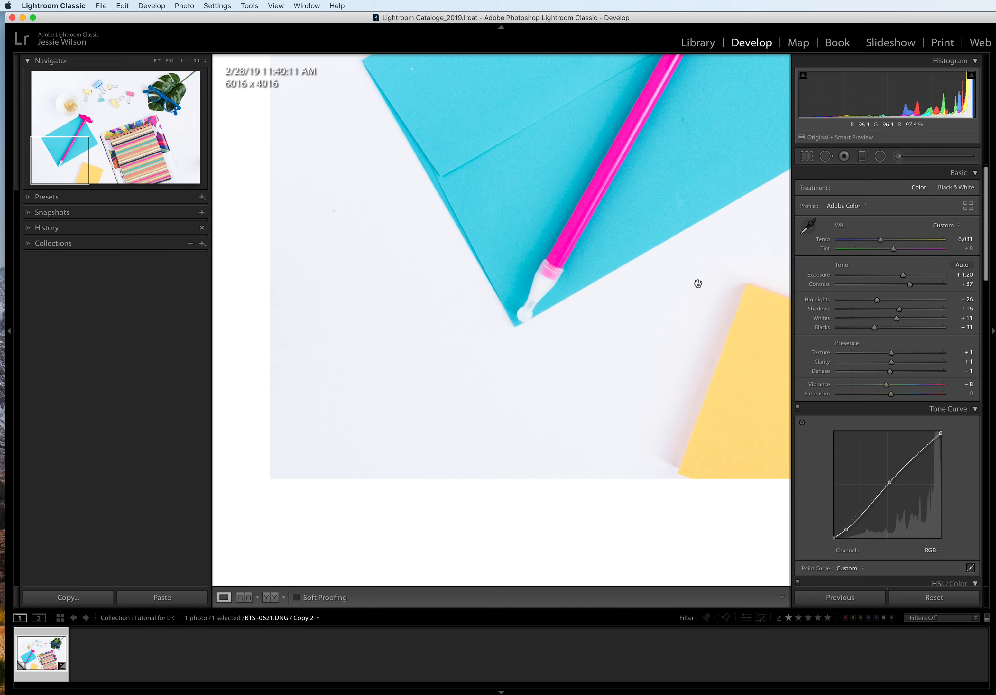
pyautogui.click(329, 344)
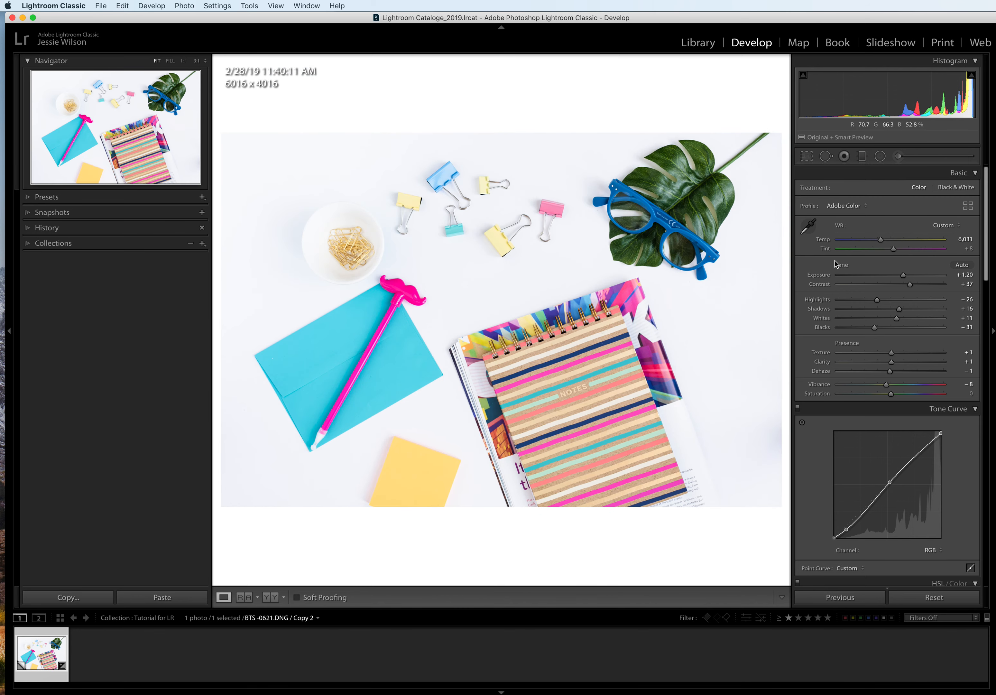
pyautogui.click(862, 156)
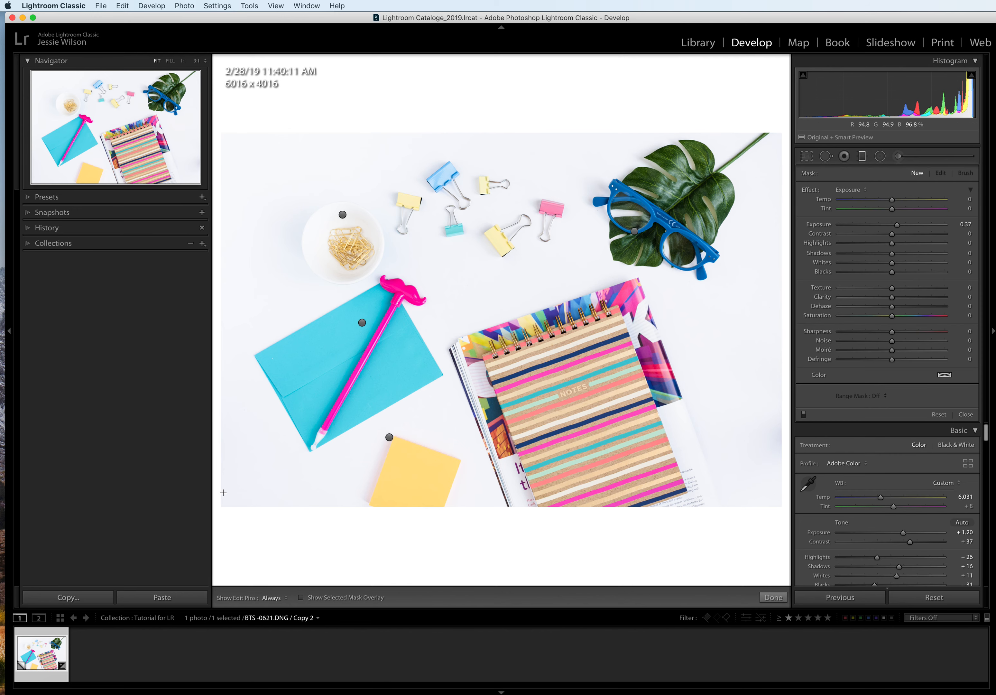
pyautogui.moveTo(222, 502); pyautogui.dragTo(593, 240)
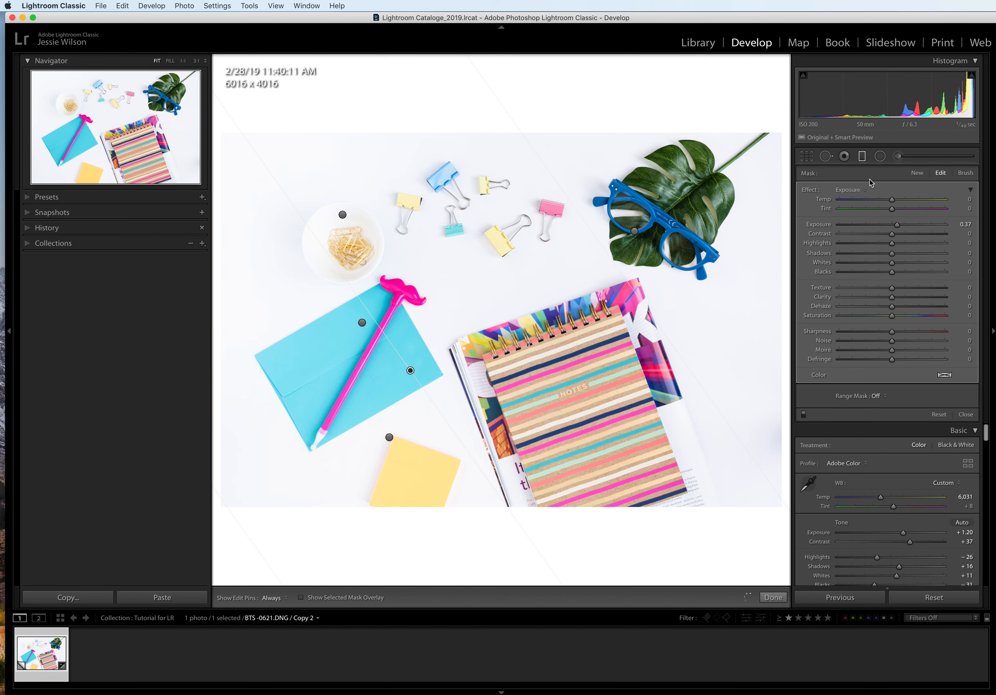
pyautogui.click(864, 188)
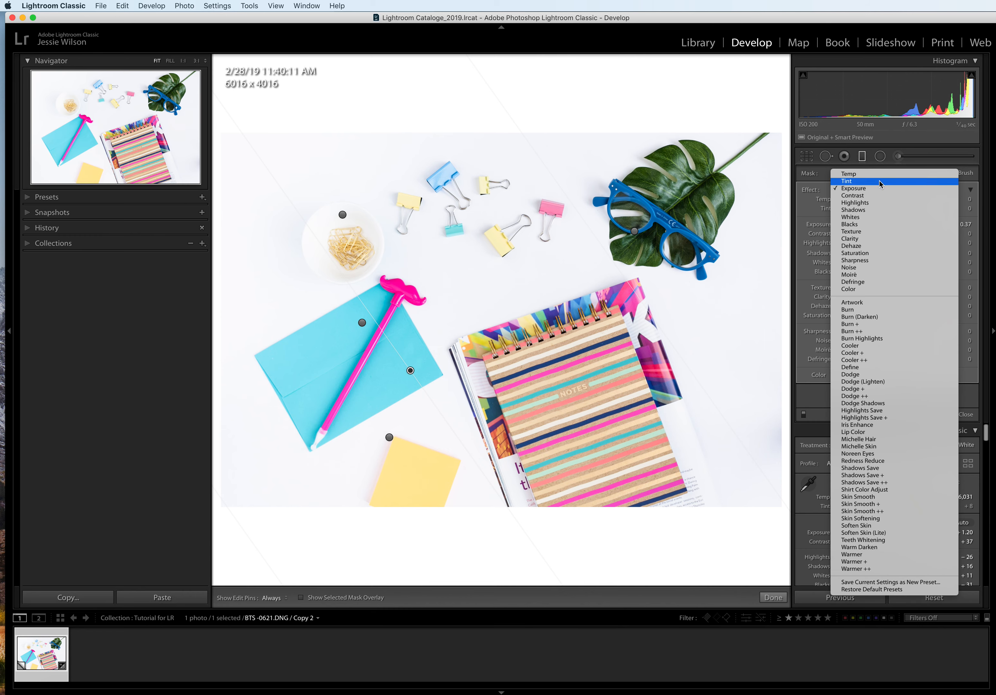
pyautogui.click(878, 181)
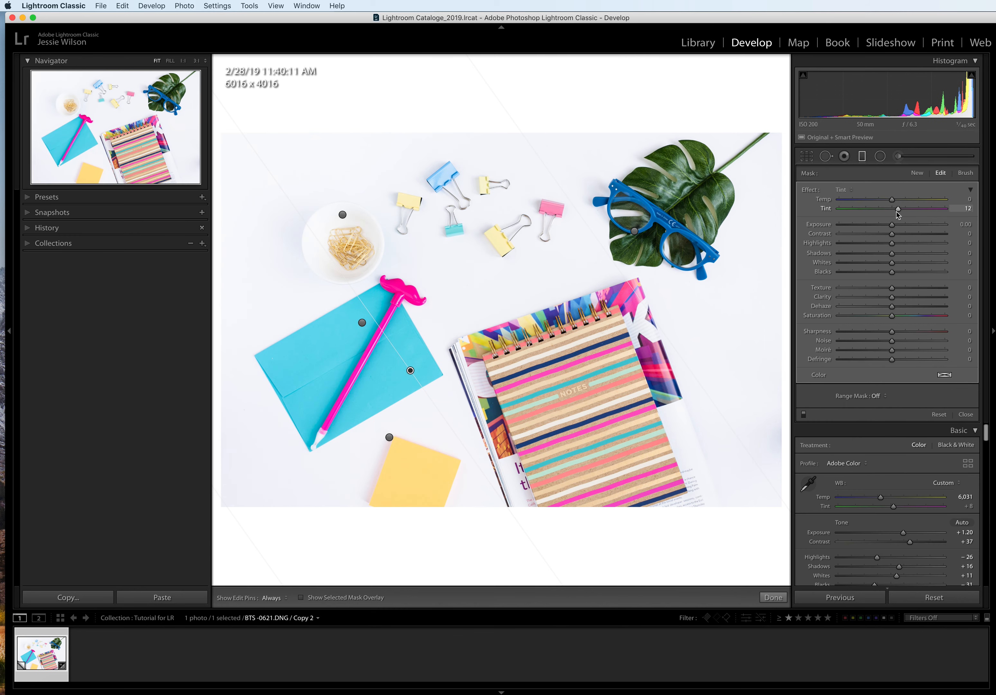
# - Set the diagonal filter's tint to −11 and switch all graduated filters off and on to compare
pyautogui.moveTo(899, 212); pyautogui.dragTo(892, 211)
pyautogui.moveTo(887, 210)
pyautogui.mouseDown()
pyautogui.moveTo(830, 219)
pyautogui.moveTo(887, 222)
pyautogui.mouseUp()
pyautogui.click(803, 414)
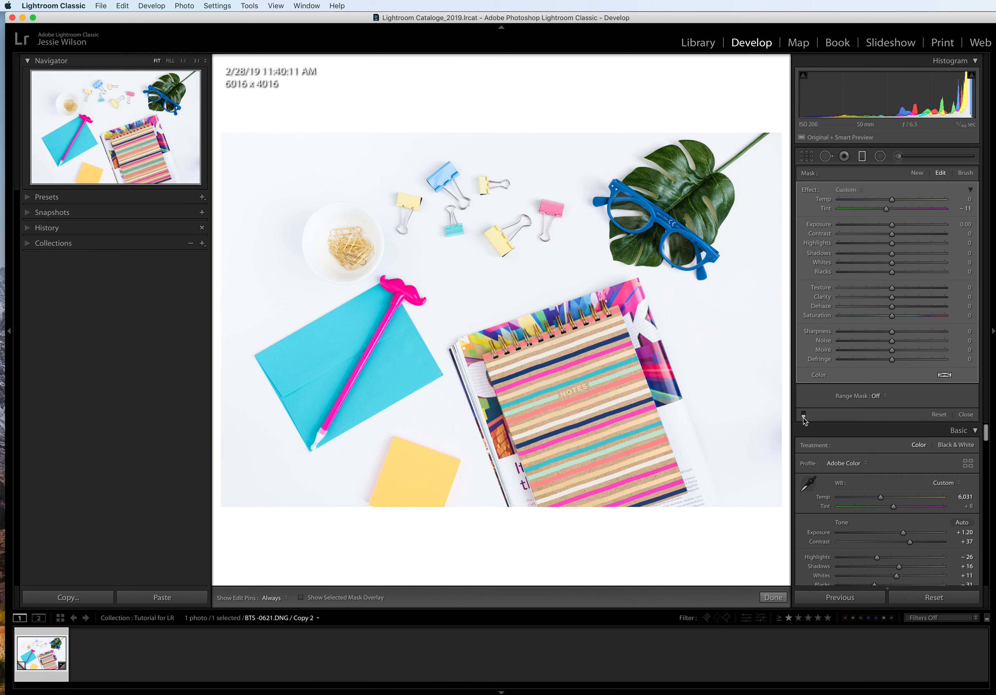
pyautogui.click(803, 415)
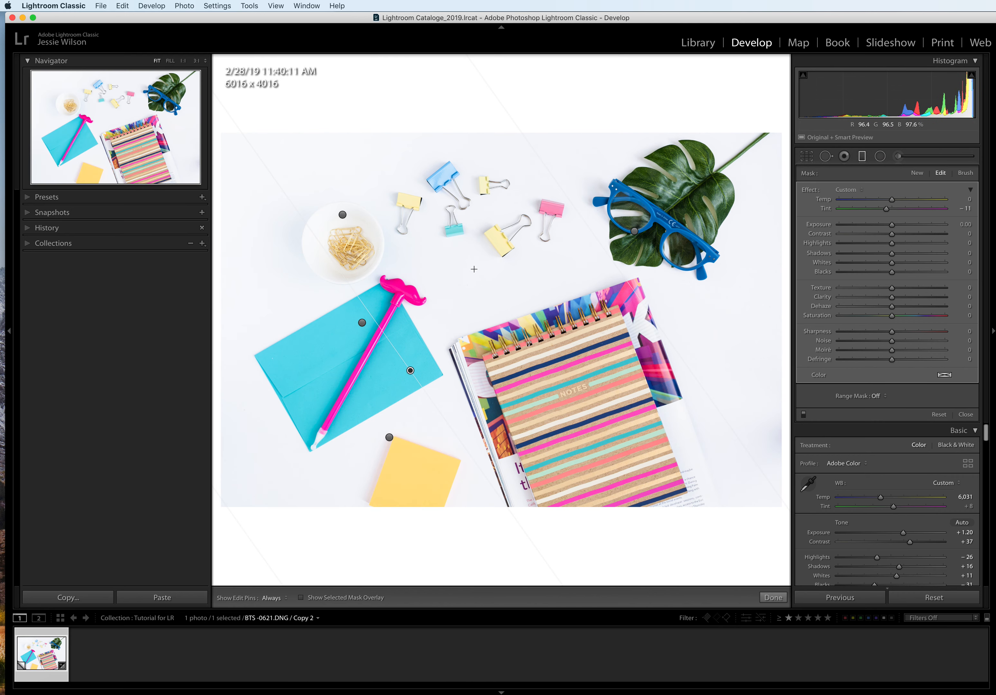
# - Delete the tint filter, undo the deletion and finish editing the graduated filters
pyautogui.press('Delete')
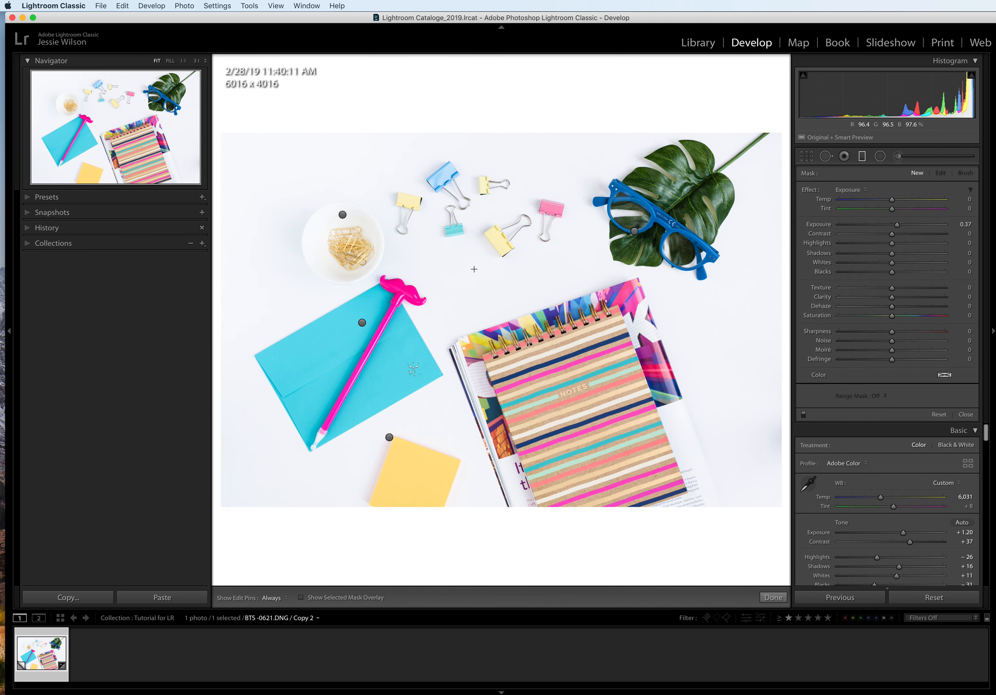
pyautogui.press('super+z')
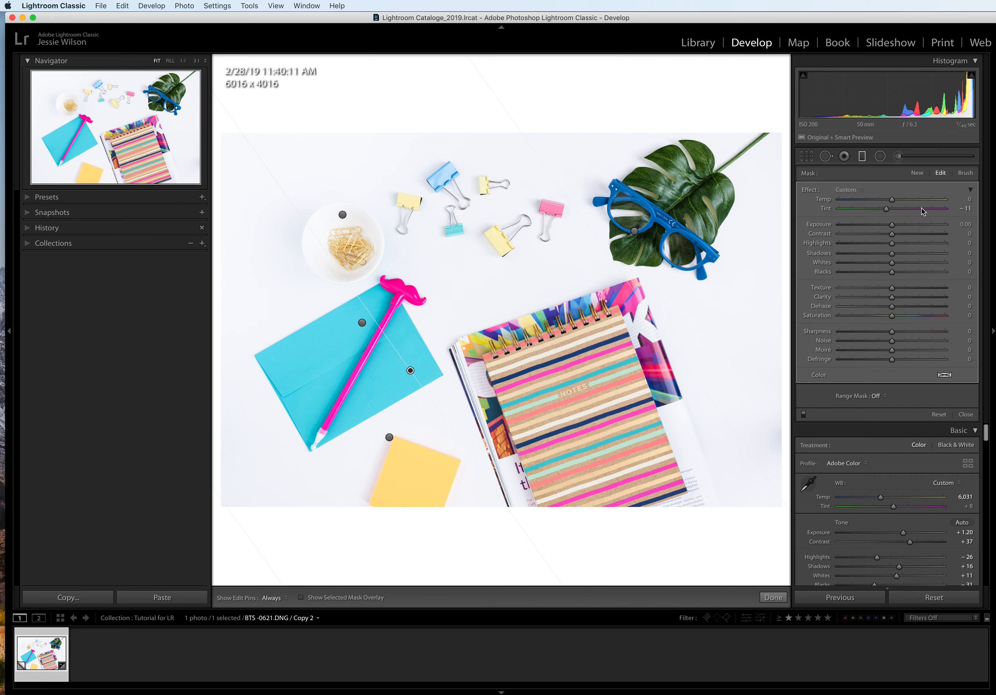
pyautogui.click(769, 600)
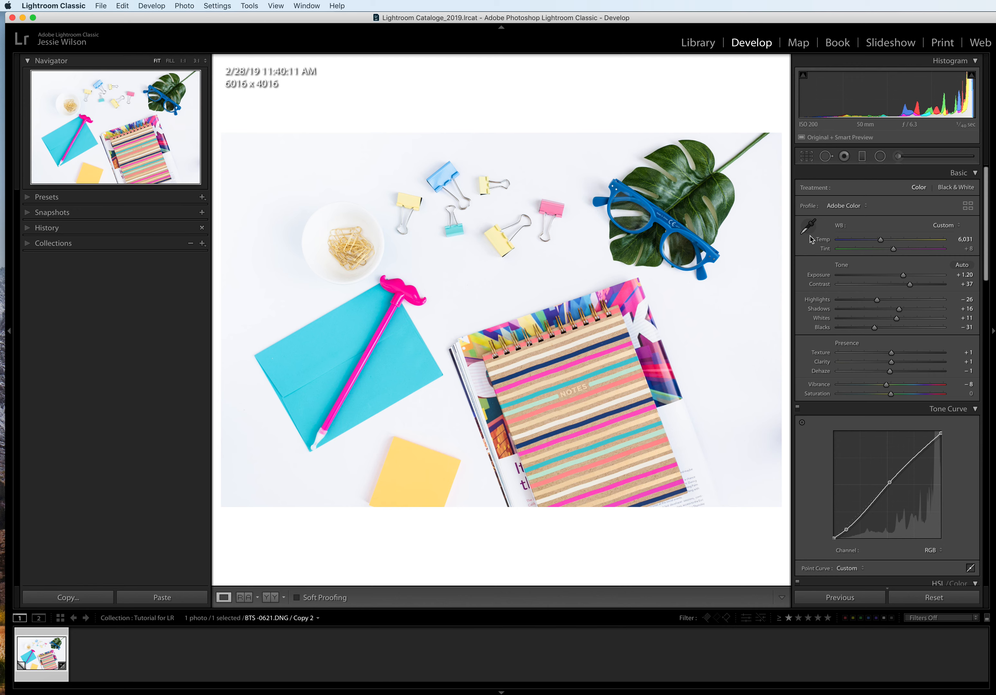
# - Try a graduated filter from the photo's right edge past its middle with temperature −68, and delete it
pyautogui.click(862, 156)
pyautogui.moveTo(775, 234); pyautogui.dragTo(446, 219)
pyautogui.moveTo(895, 200); pyautogui.dragTo(855, 208)
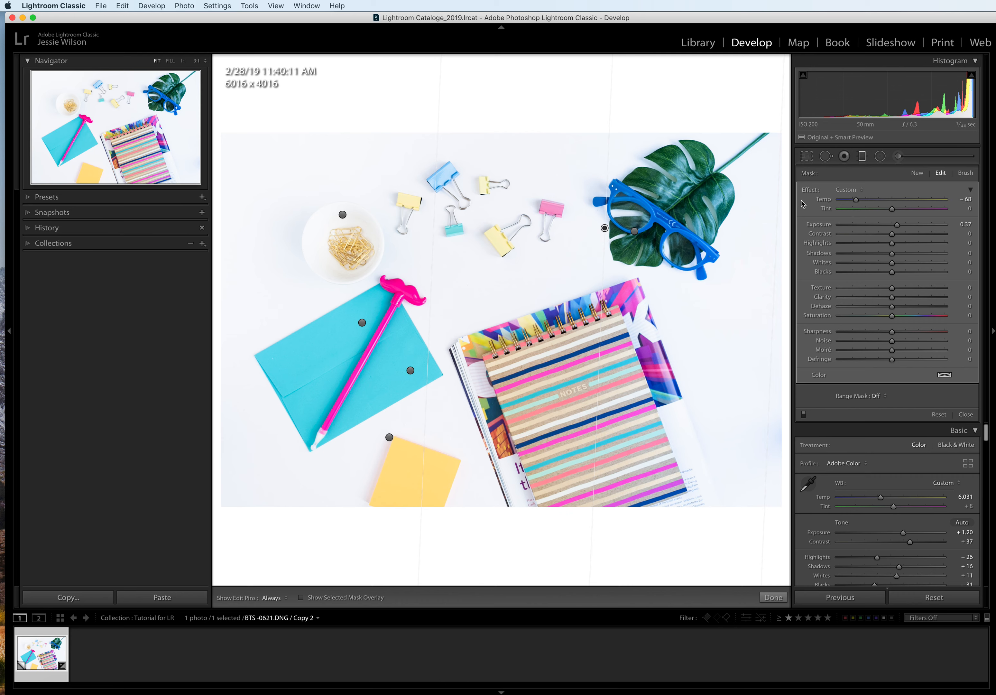
pyautogui.moveTo(857, 204); pyautogui.dragTo(892, 206)
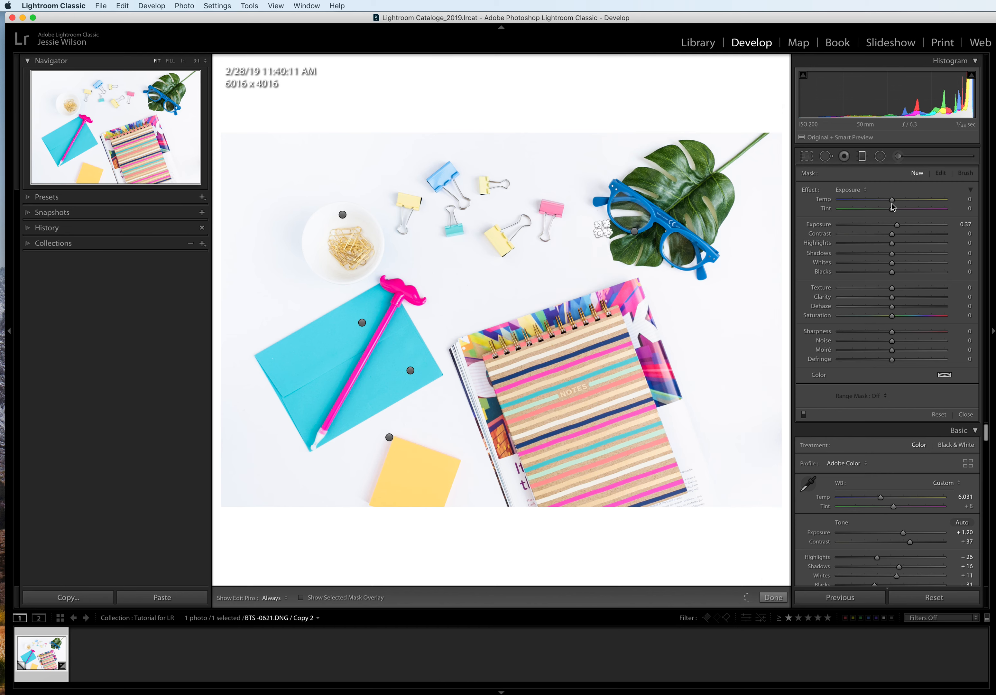
pyautogui.press('Delete')
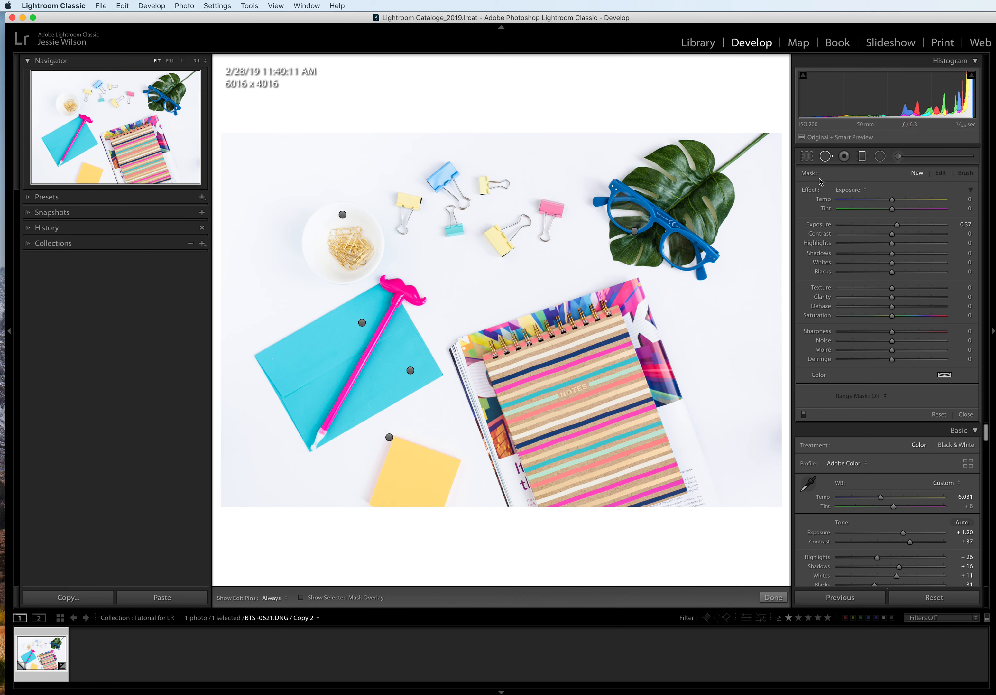
# - Heal a size 81 spot on the background near the photo's lower right edge, sampling clean background just above it
pyautogui.click(825, 156)
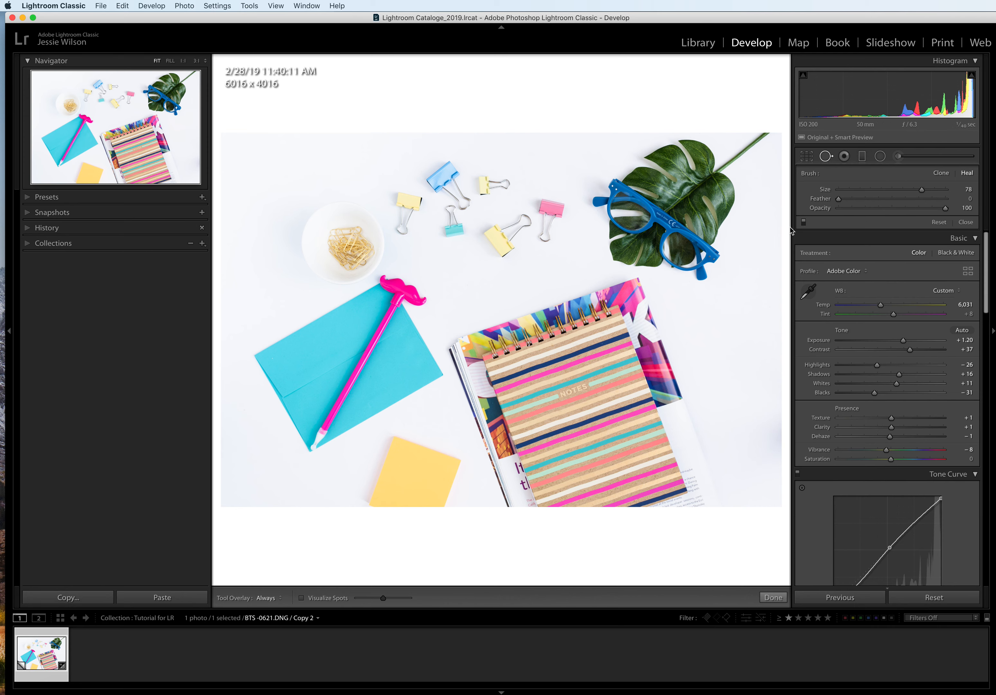
pyautogui.click(773, 436)
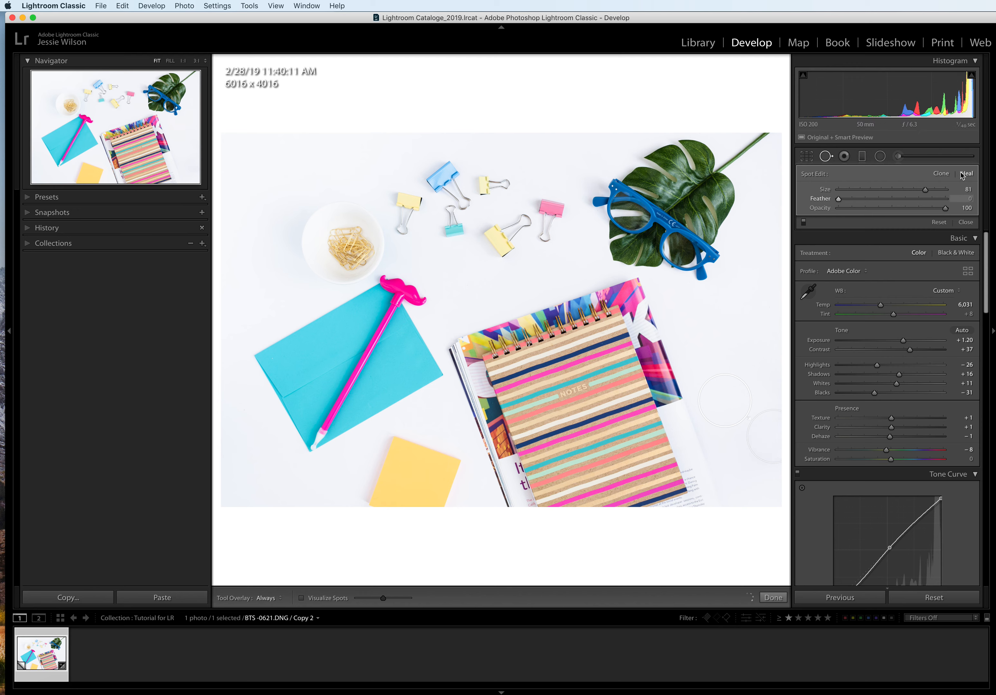
pyautogui.moveTo(739, 396); pyautogui.dragTo(761, 368)
# - Try the notebook's stripes as the spot's source in Heal and Clone modes, and return to Heal with a clean background source
pyautogui.moveTo(758, 362); pyautogui.dragTo(608, 438)
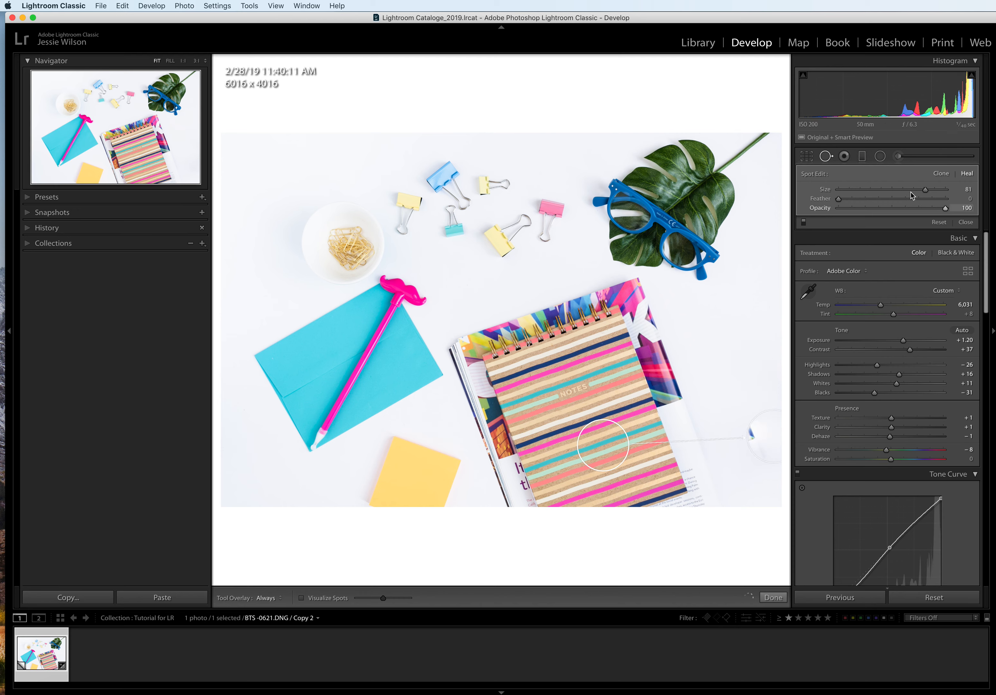
pyautogui.click(940, 174)
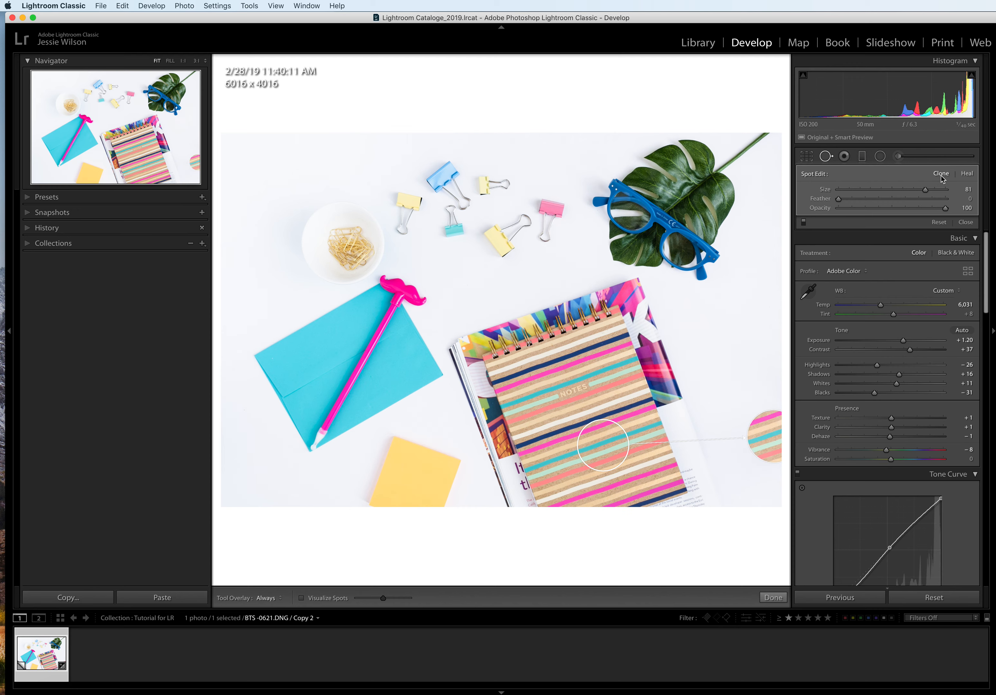
pyautogui.click(966, 173)
pyautogui.moveTo(600, 439)
pyautogui.mouseDown()
pyautogui.moveTo(719, 390)
pyautogui.moveTo(756, 360)
pyautogui.mouseUp()
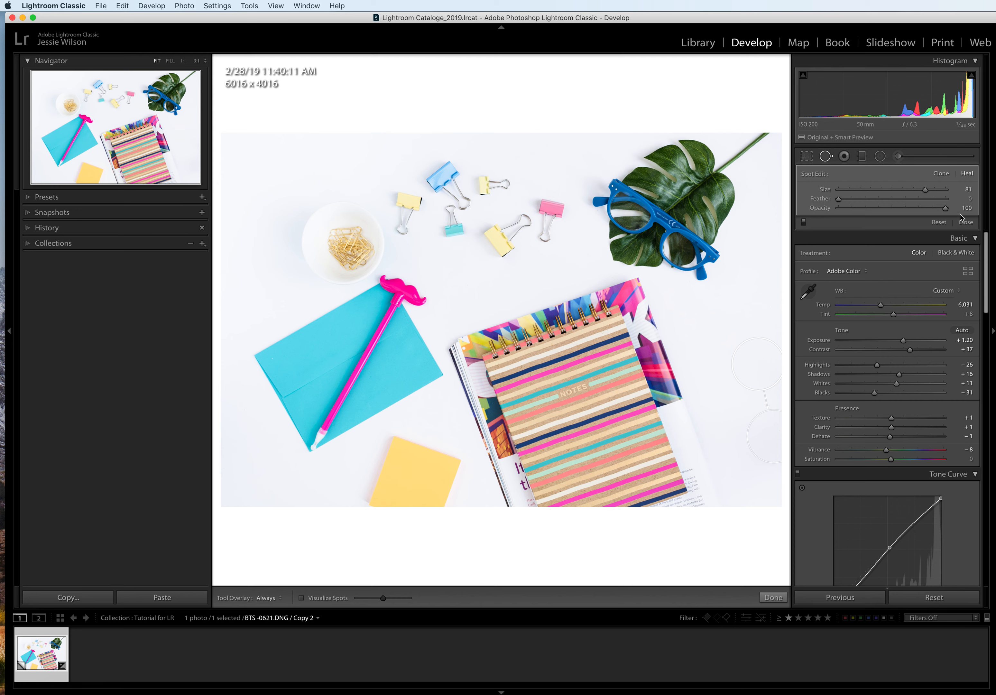
# - Try the spot at opacity 21 with a notebook source, return the source to the background and reset the opacity to 100
pyautogui.moveTo(946, 210); pyautogui.dragTo(863, 212)
pyautogui.moveTo(750, 363)
pyautogui.mouseDown()
pyautogui.moveTo(637, 418)
pyautogui.moveTo(636, 432)
pyautogui.mouseUp()
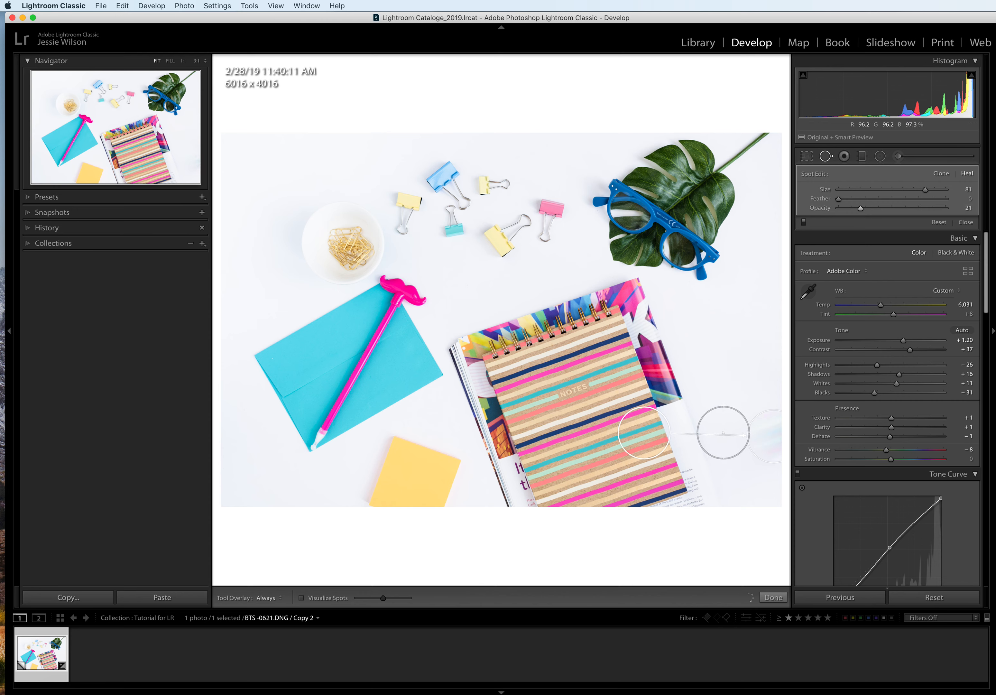
pyautogui.moveTo(644, 432)
pyautogui.mouseDown()
pyautogui.moveTo(735, 339)
pyautogui.moveTo(754, 335)
pyautogui.mouseUp()
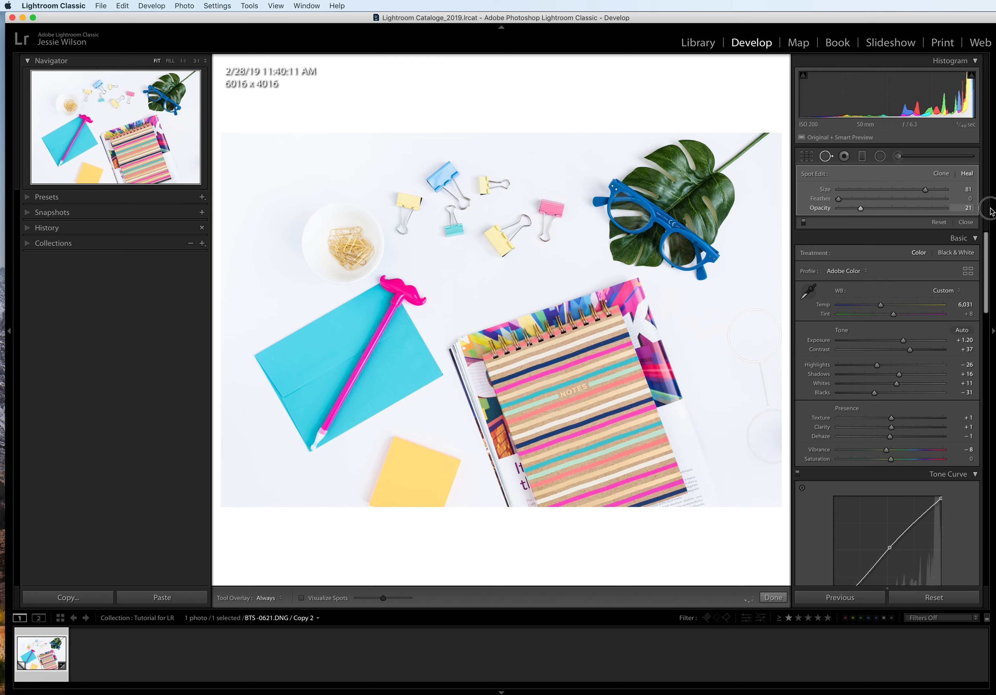
pyautogui.doubleClick(821, 207)
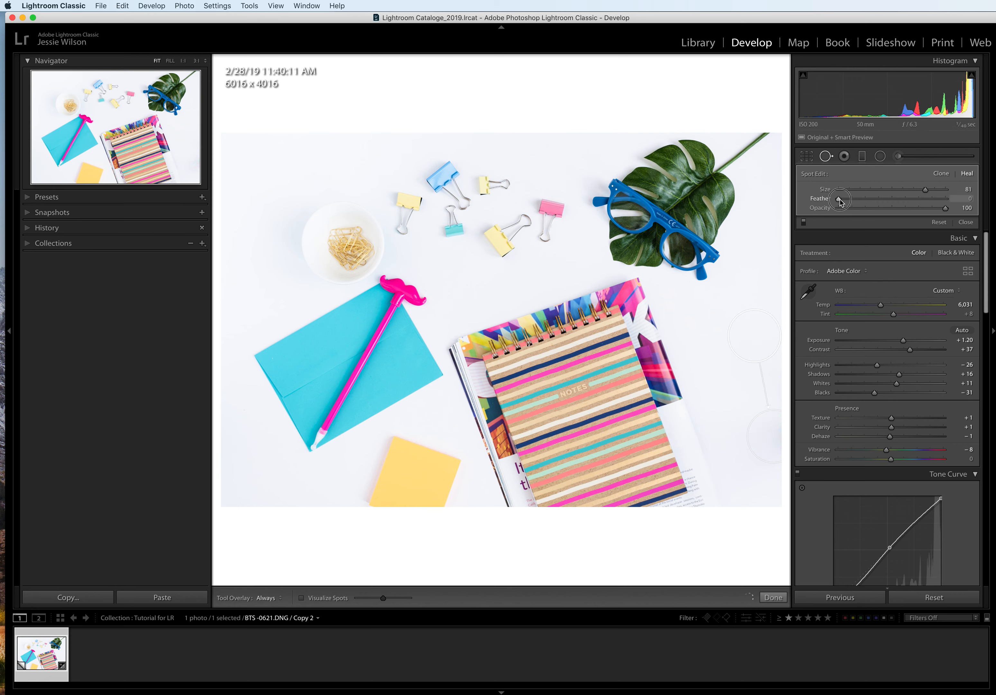
# - Raise the healing spot's feather to soften its edge and finish the spot removal
pyautogui.click(896, 202)
pyautogui.moveTo(897, 205)
pyautogui.mouseDown()
pyautogui.moveTo(842, 204)
pyautogui.moveTo(881, 206)
pyautogui.mouseUp()
pyautogui.click(773, 598)
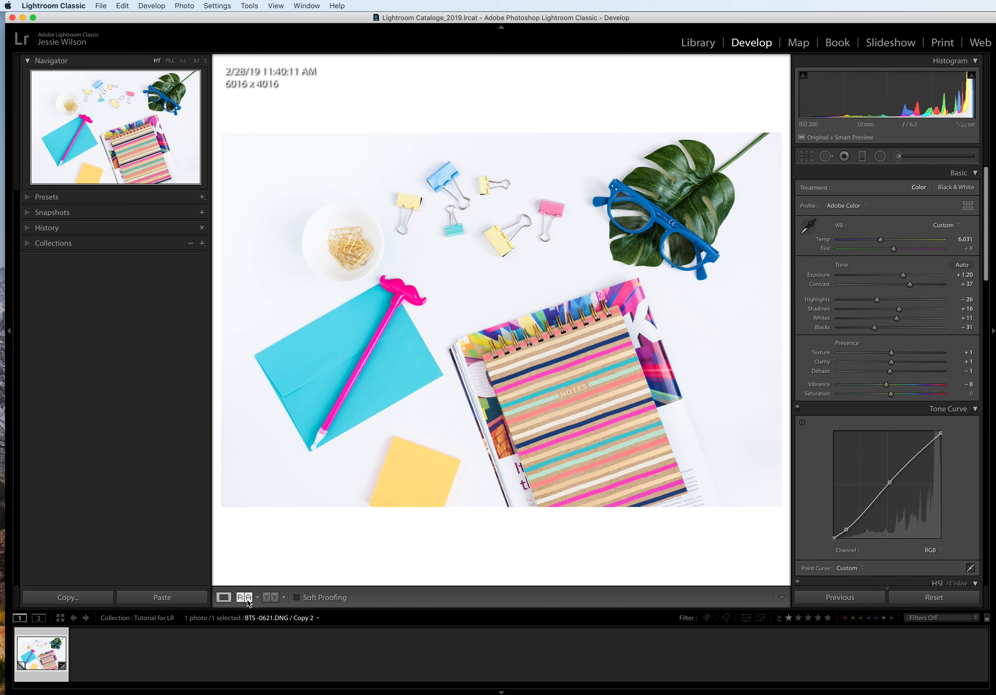
# - Compare the original and edited photo side by side in a before-and-after view
pyautogui.click(275, 598)
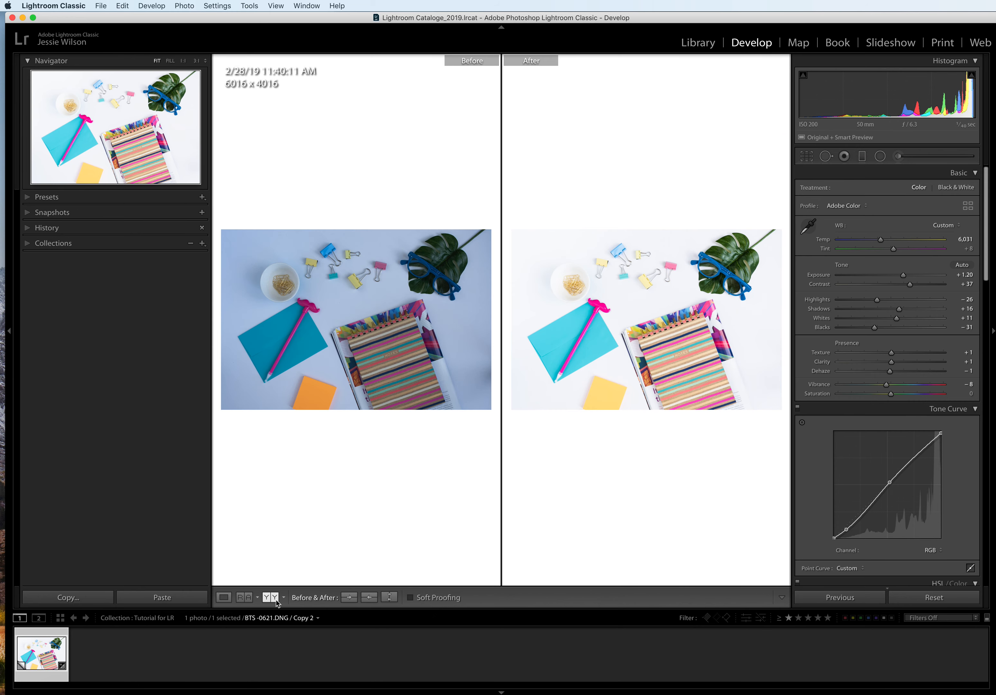